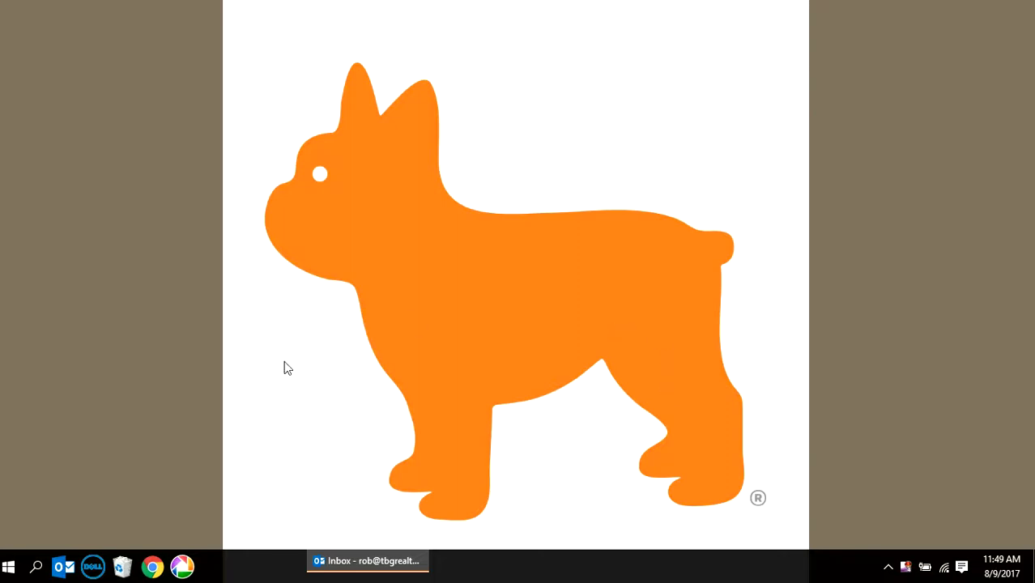
- Open Chrome and sign in to the NextHome intranet with the saved username and password
left_click(152, 566)
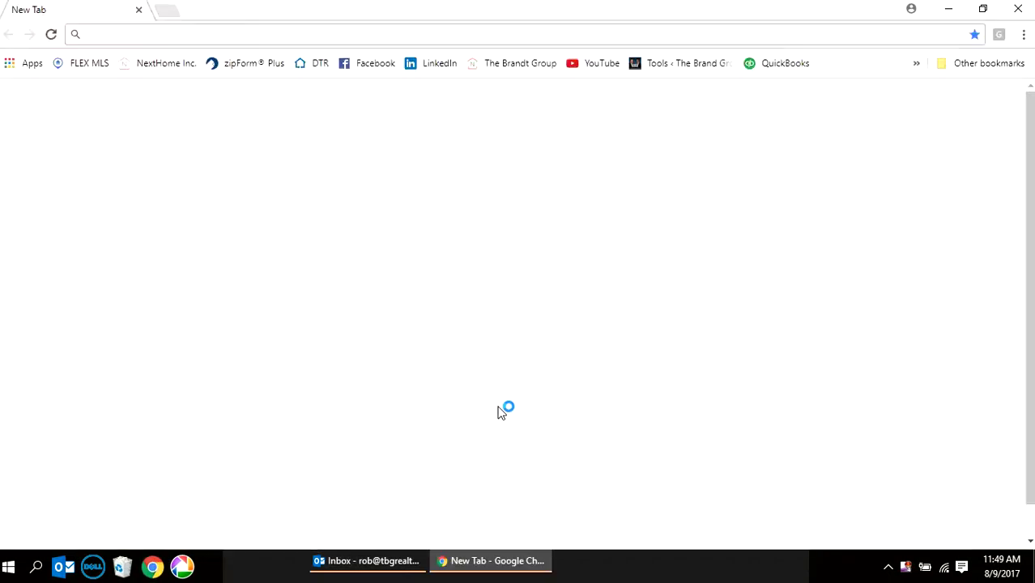
left_click(160, 64)
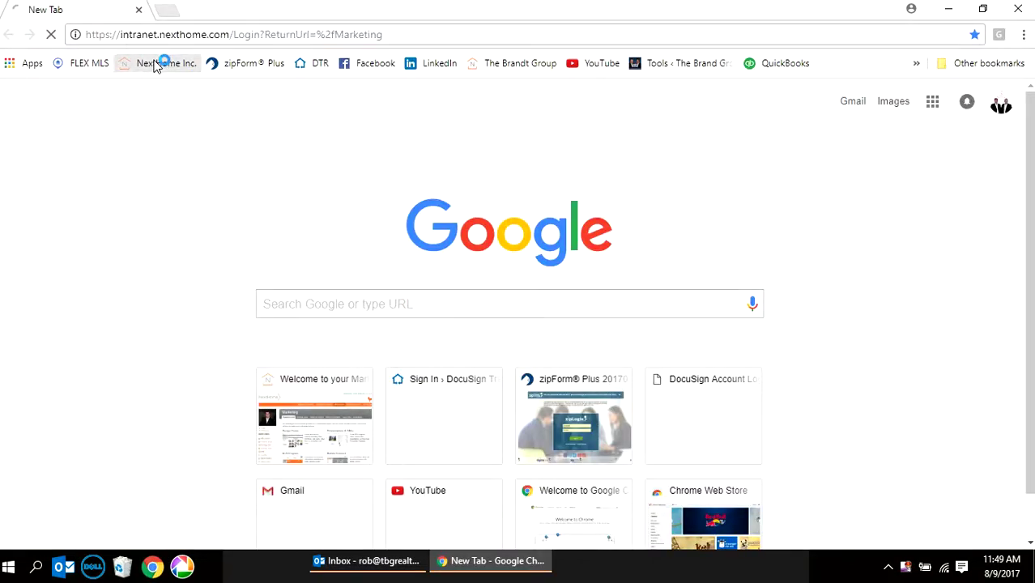
left_click(332, 254)
left_click(339, 281)
left_click(653, 248)
type("•")
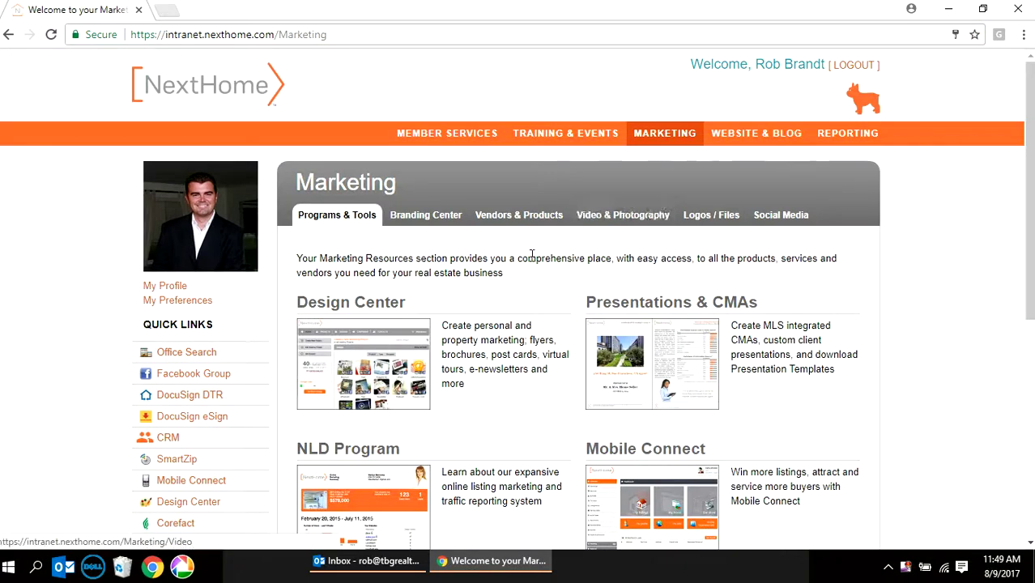
- Sign in to DocuSign Transaction Rooms through the intranet's DocuSign DTR quick link
left_click(177, 399)
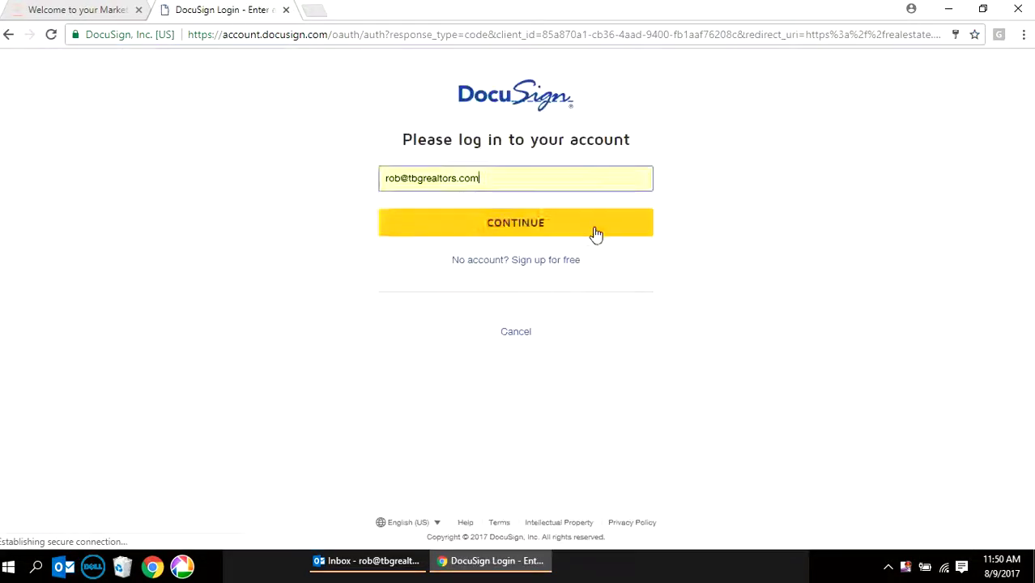
left_click(588, 230)
left_click(567, 259)
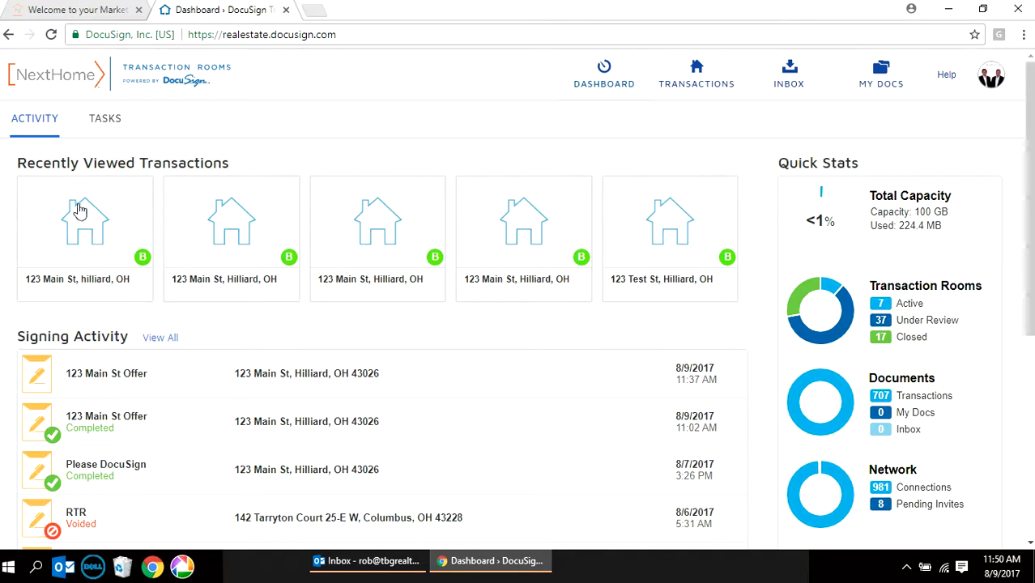
- Open the 123 Main St, Hilliard, OH 43026 transaction from the Transactions list
left_click(698, 75)
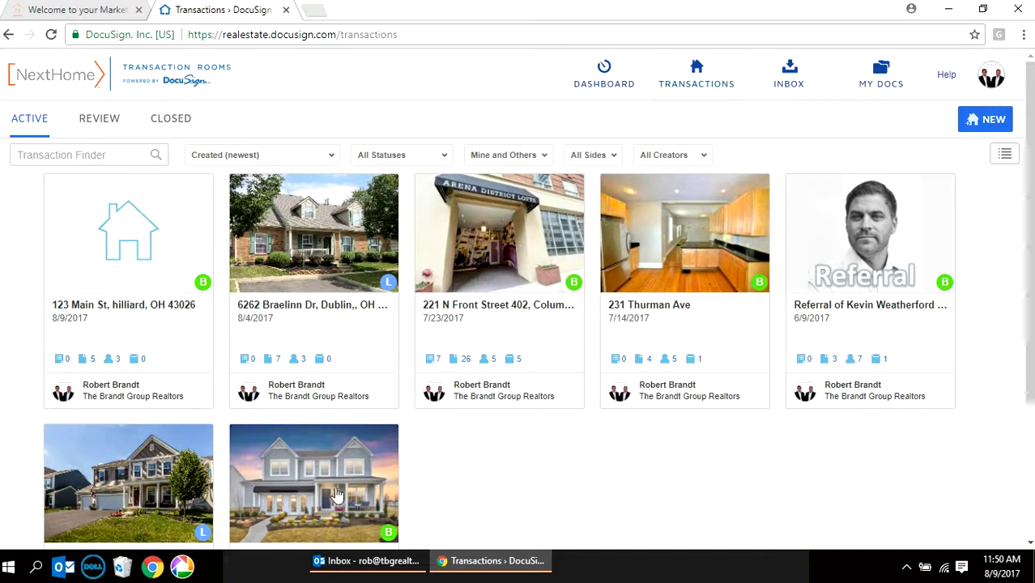
left_click(131, 232)
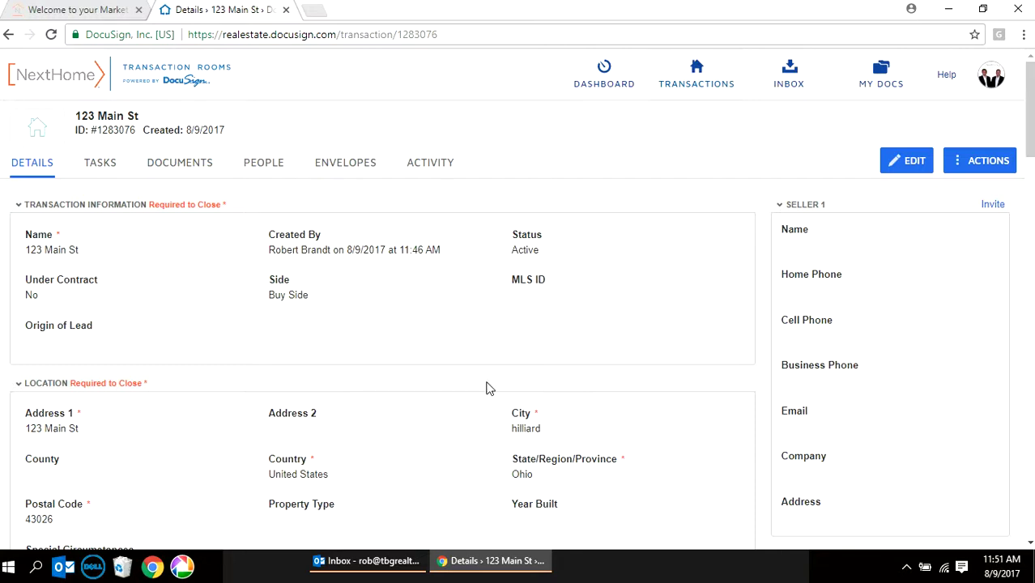
left_click(926, 157)
- Attach the Buyer Transaction w/ Purchase Contract Task List [1075], adding its 7 required tasks
left_click(109, 162)
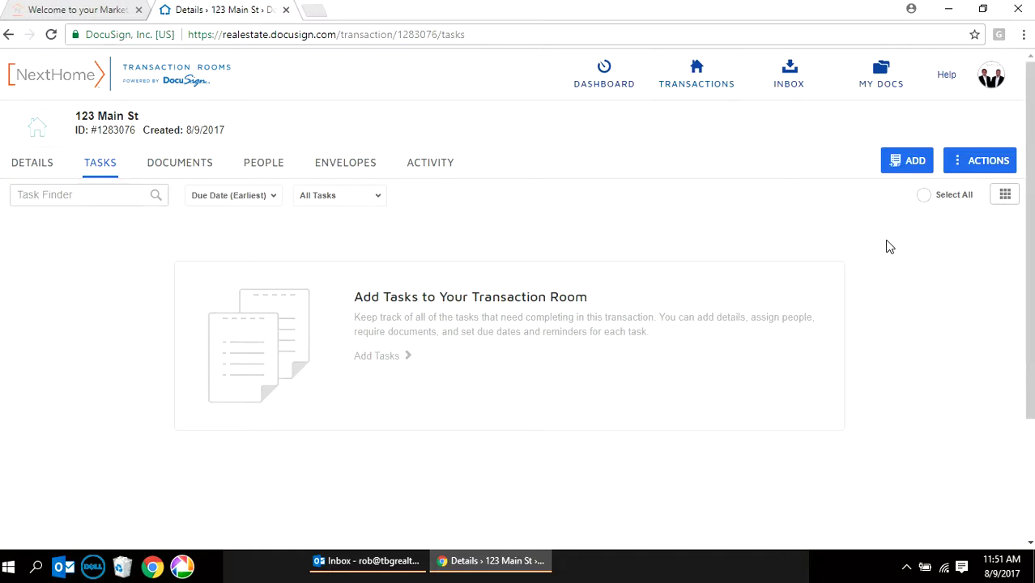
left_click(988, 166)
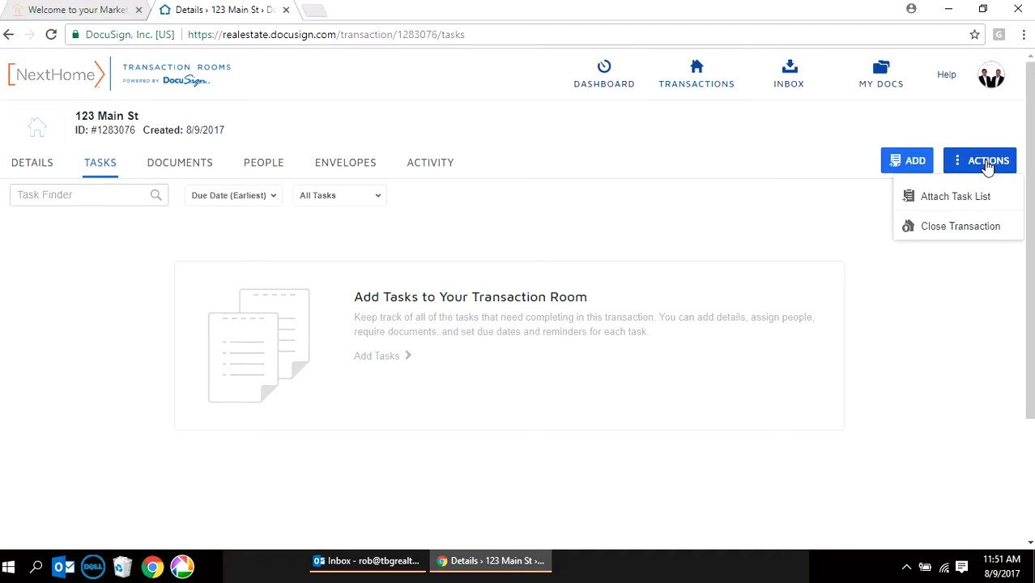
left_click(969, 198)
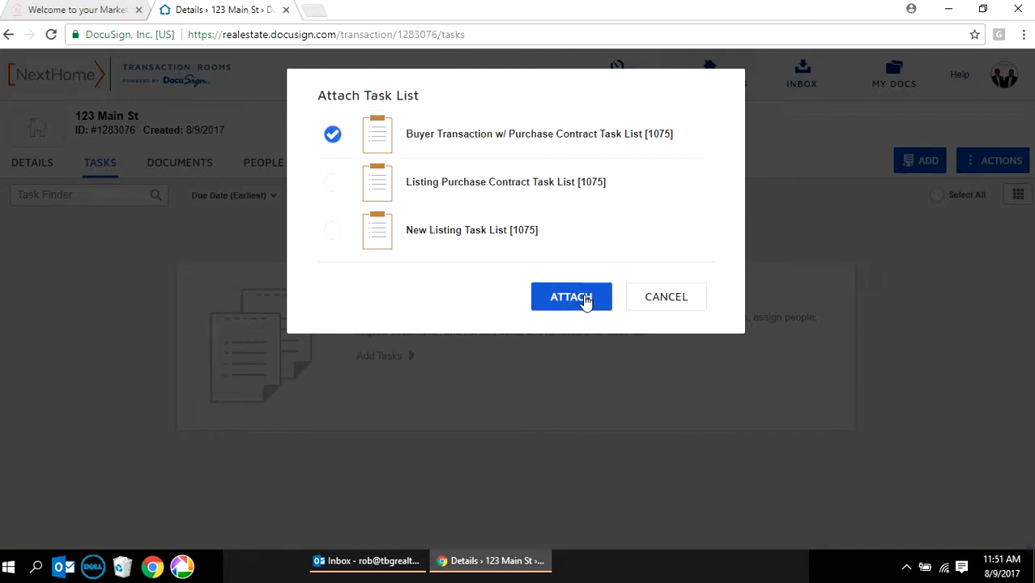
left_click(583, 298)
scroll(276, 296, "down", 1)
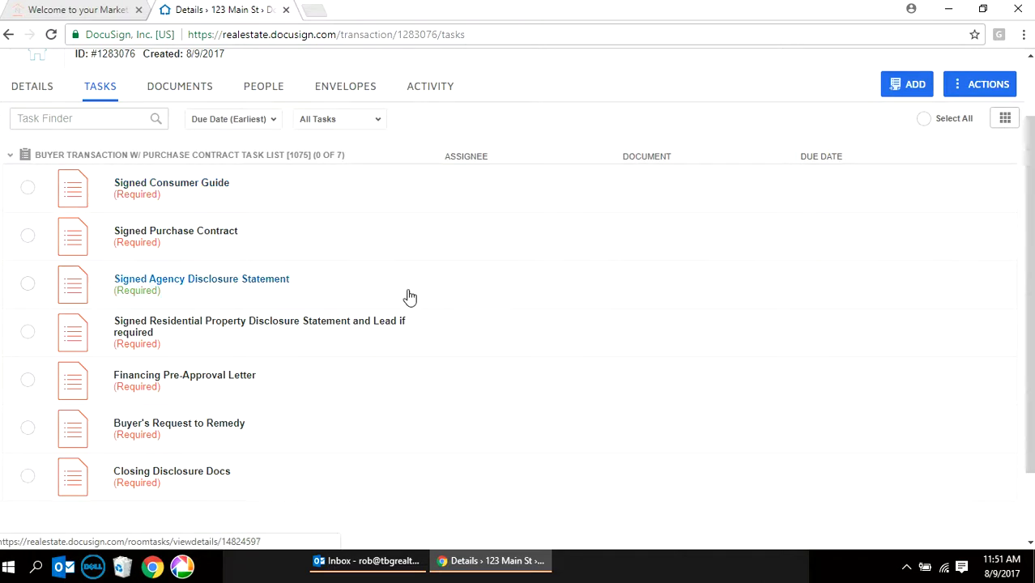
- Open Real Estate Purchase Contract - 5 17 from Documents and dismiss the zipForm welcome popup
left_click(190, 91)
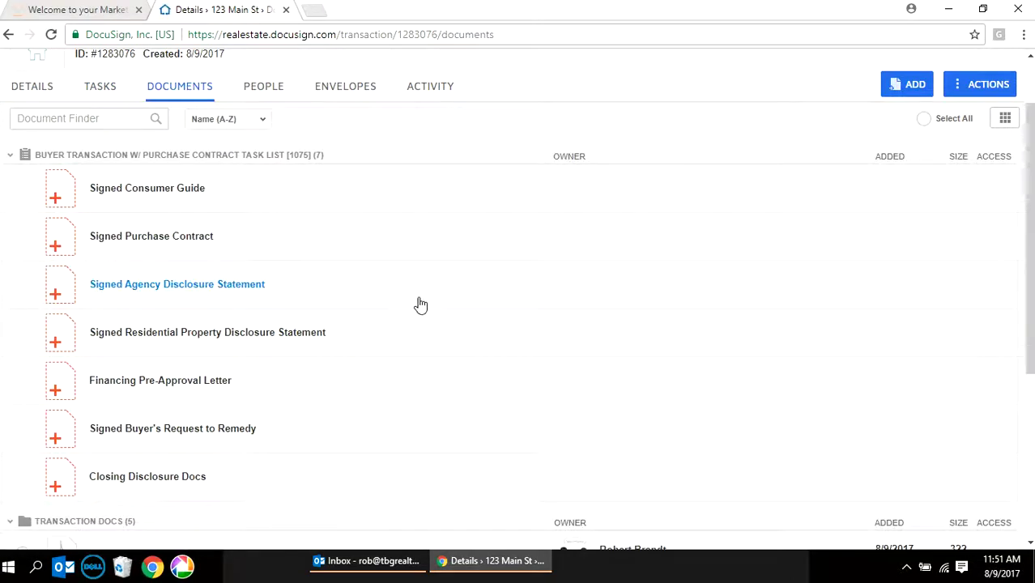
scroll(420, 304, "down", 4)
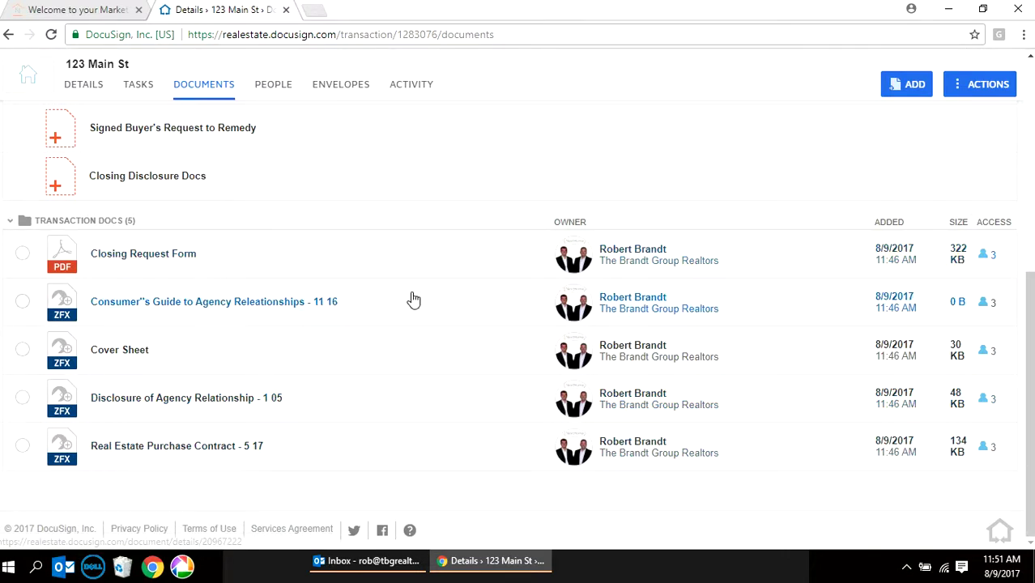
left_click(247, 443)
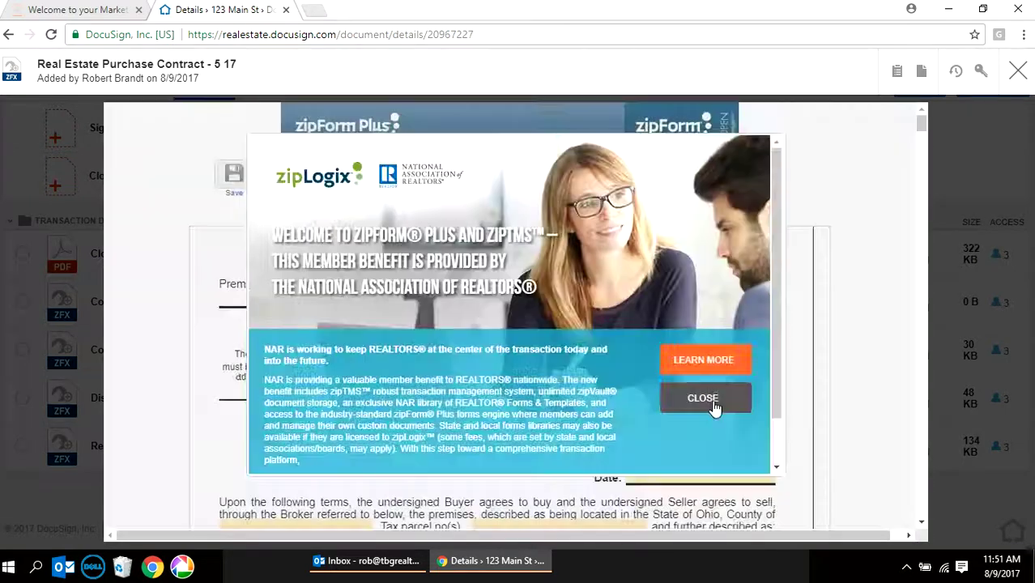
left_click(712, 399)
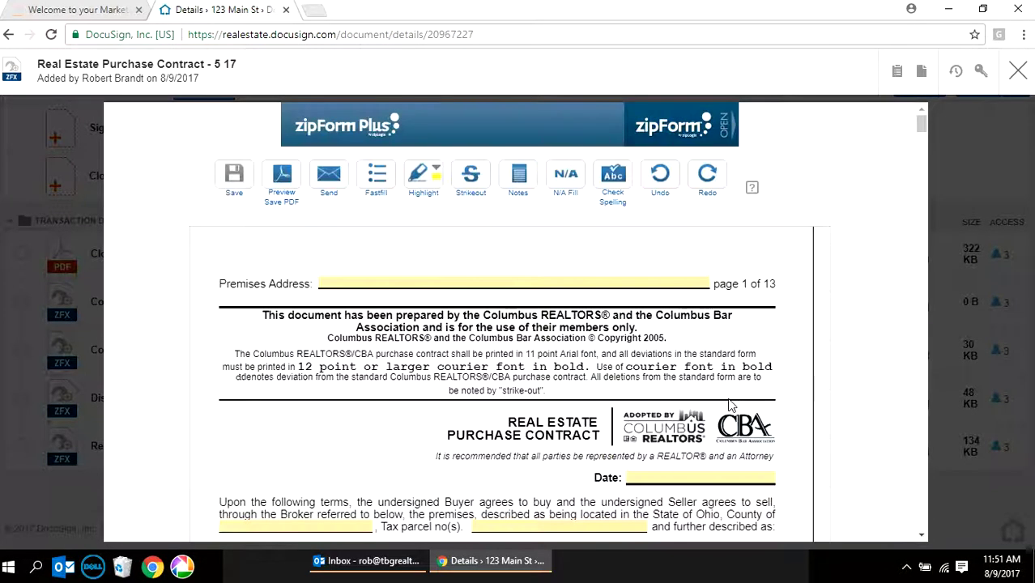
- Enter the contract's premises address as 123 Main St, Hilliard
left_click(434, 283)
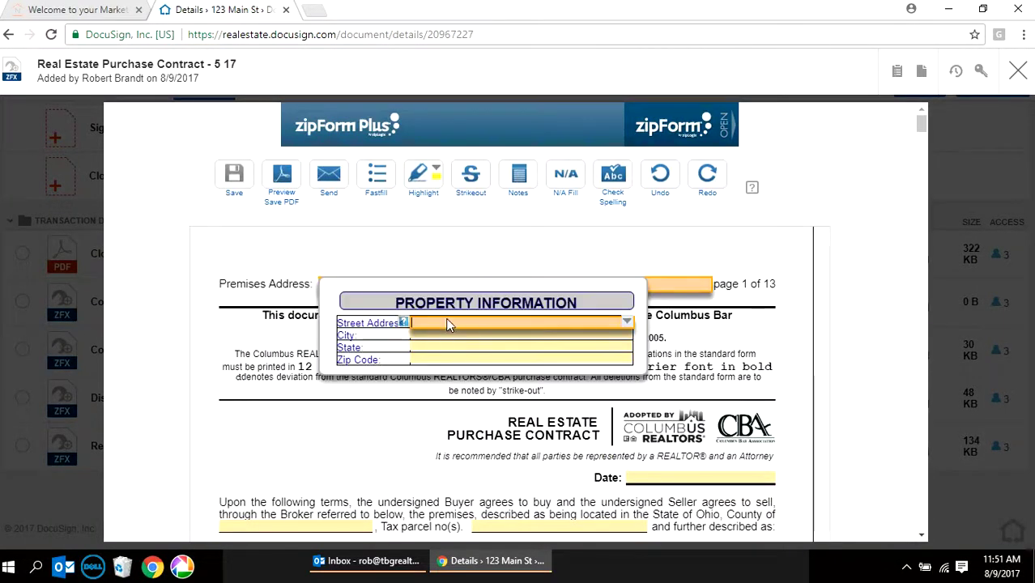
type("123 Main St")
key("Tab")
type("Hilliard")
key("Tab")
key("Tab")
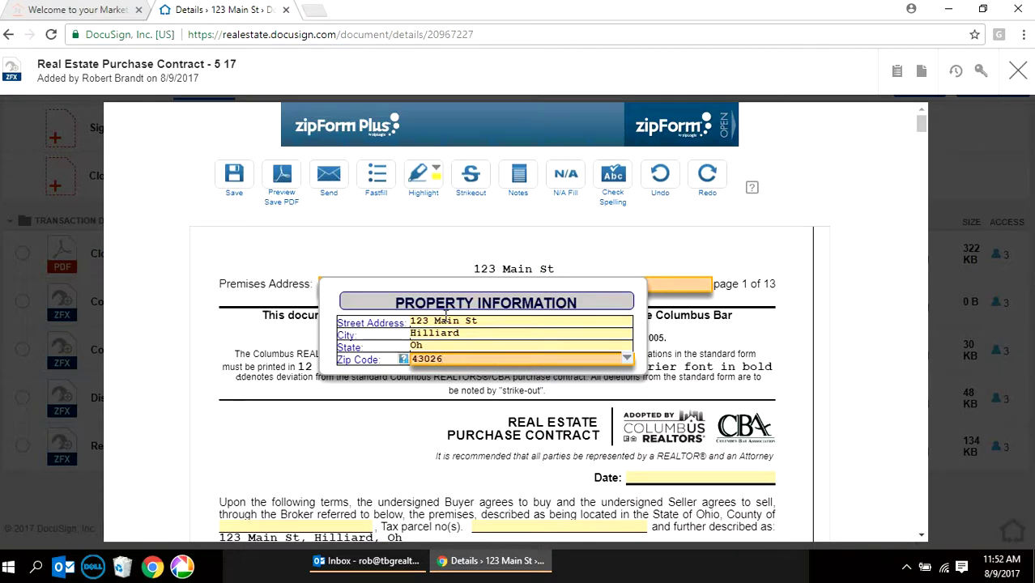
- Enter the buyer's printed name, save the contract and close the form
mouse_move(921, 126)
left_mouse_down()
mouse_move(935, 511)
mouse_move(935, 498)
left_mouse_up()
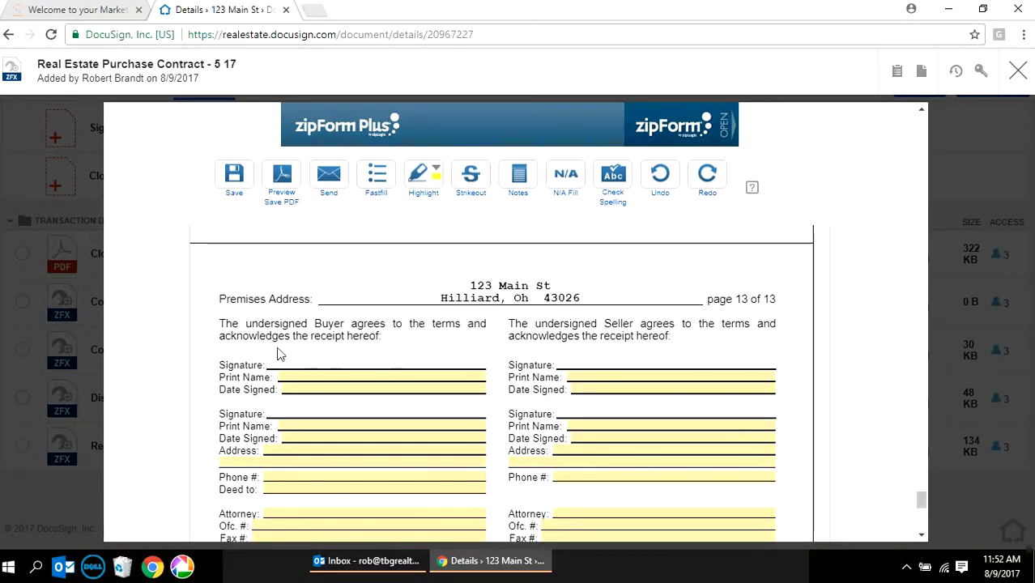
left_click(295, 375)
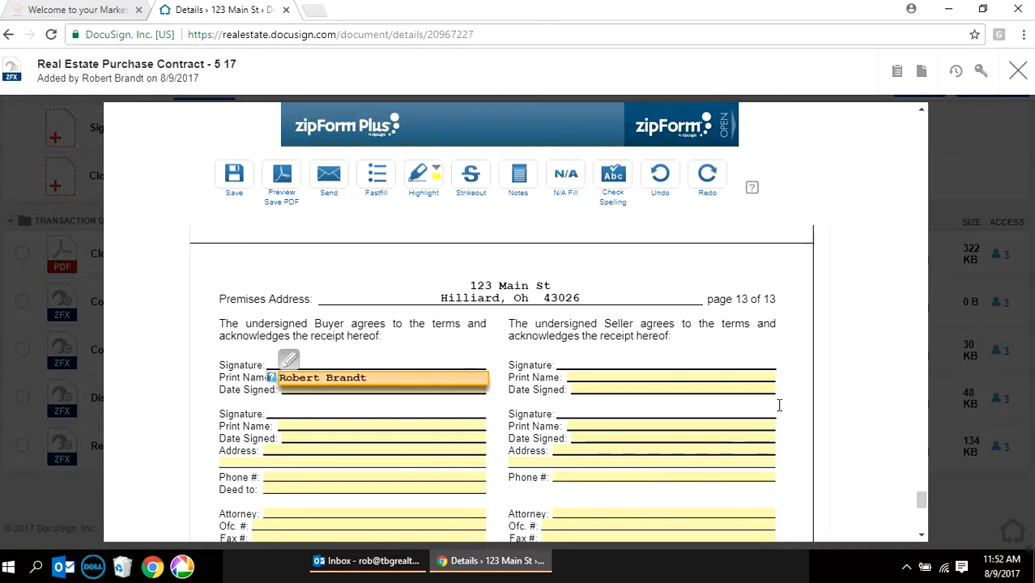
scroll(923, 502, "up", 1)
scroll(923, 502, "up", 1)
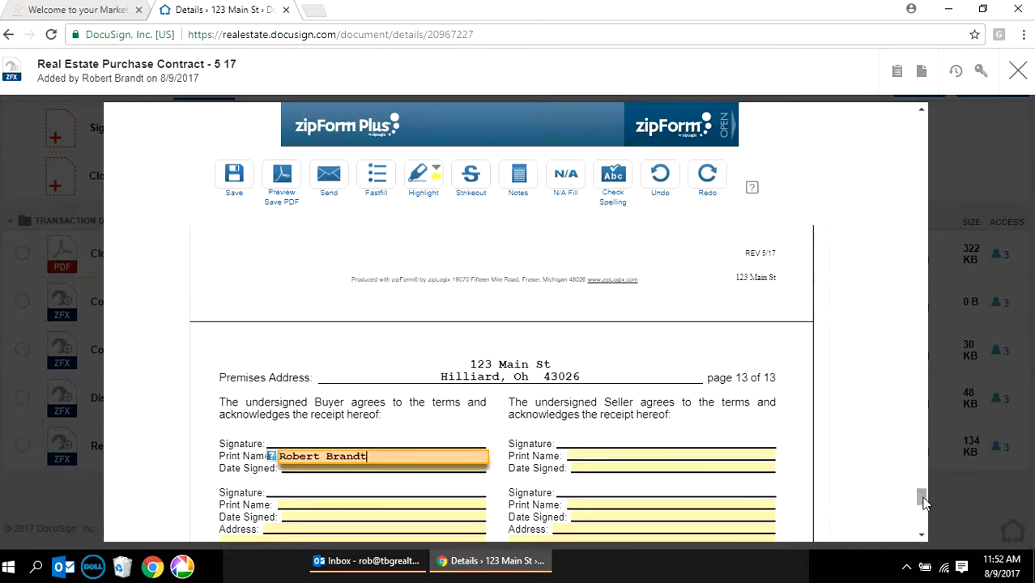
left_click(238, 178)
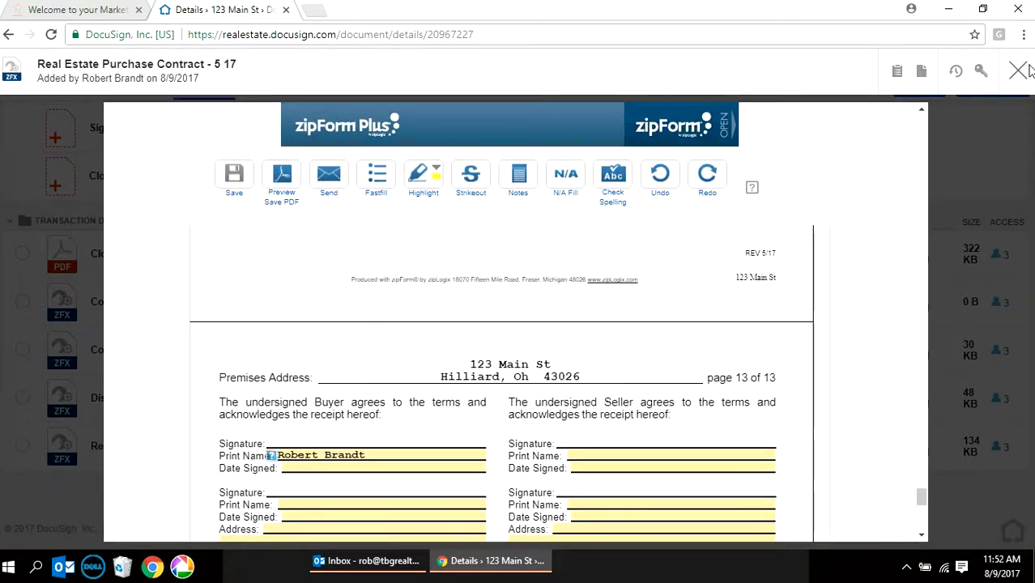
left_click(1022, 71)
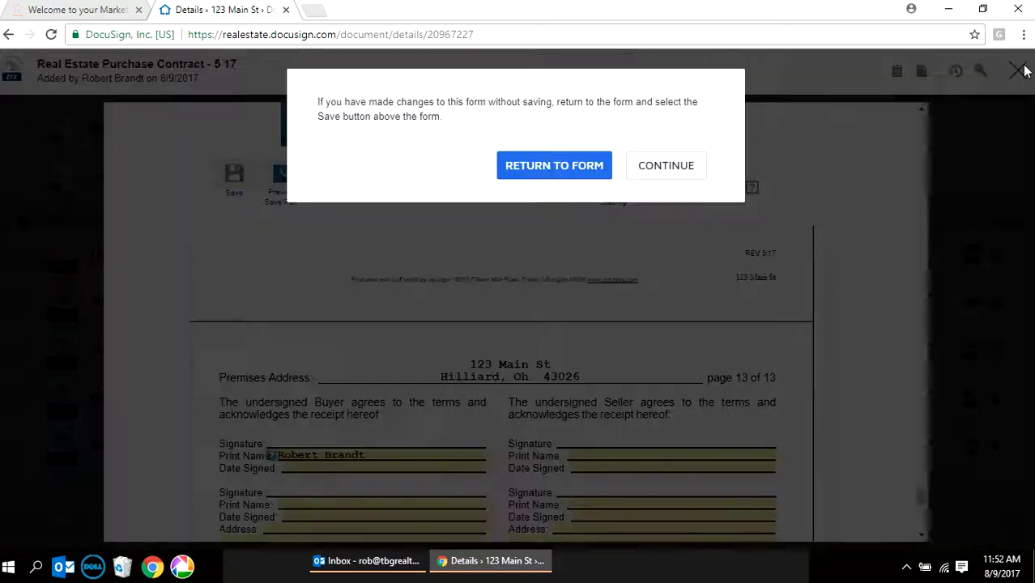
- Open the Disclosure of Agency Relationship form, discard it unsaved, and show the People list
left_click(665, 165)
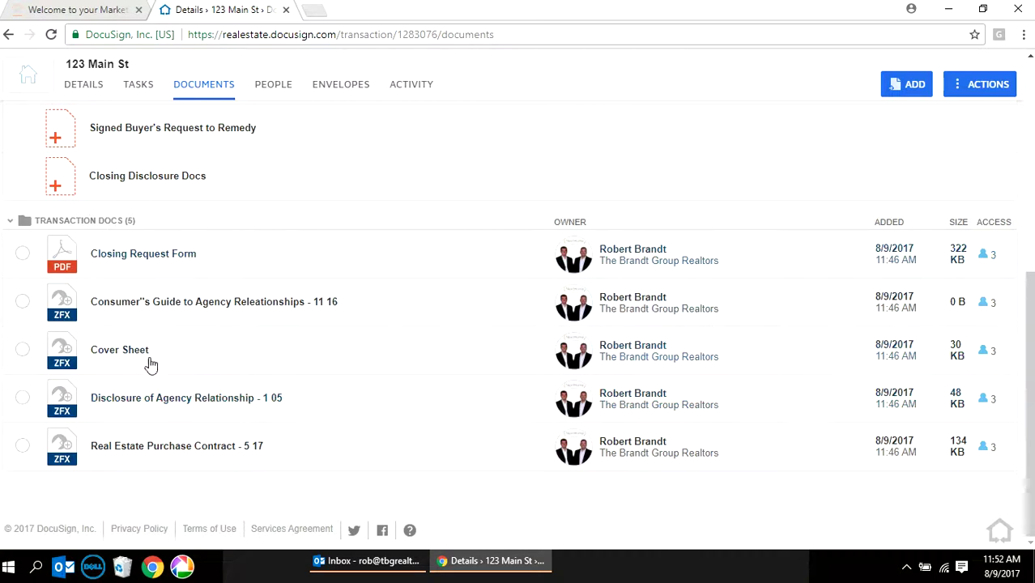
left_click(193, 398)
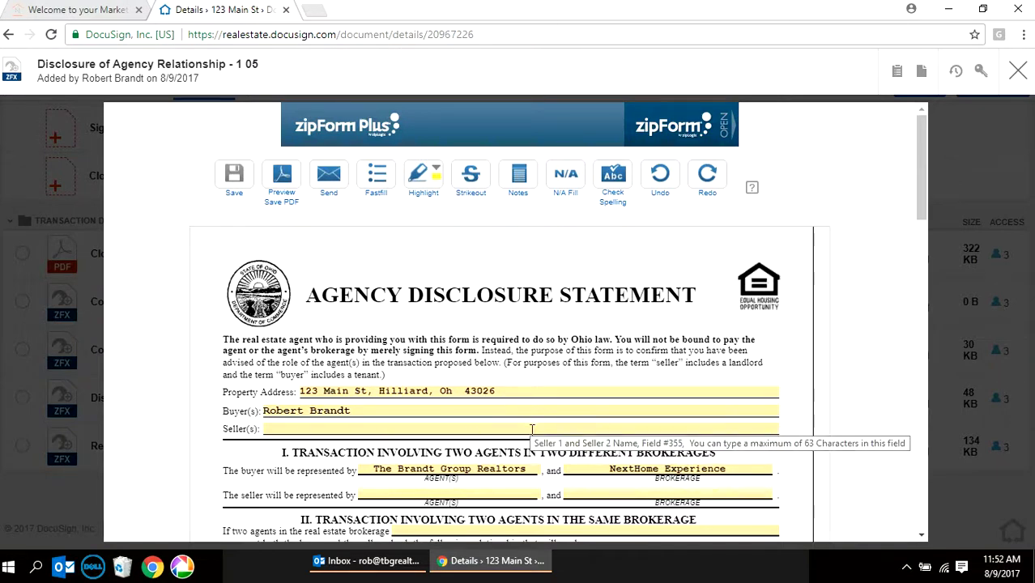
left_click(1017, 70)
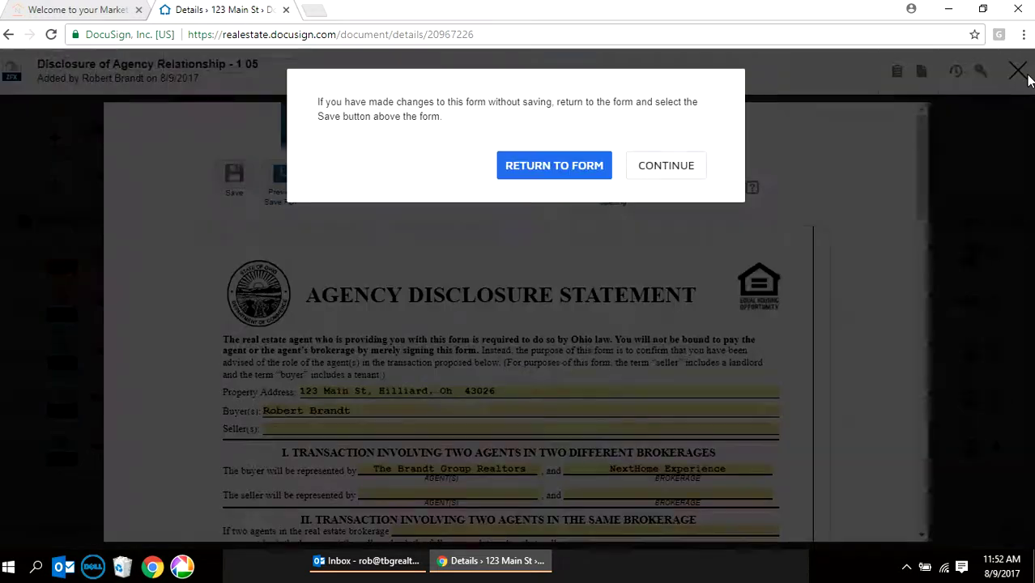
left_click(691, 167)
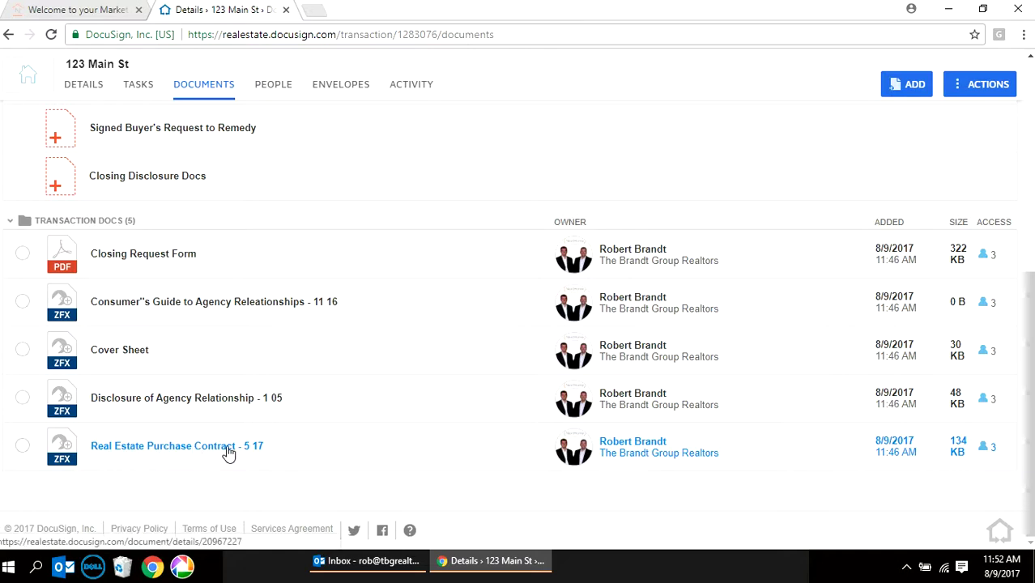
left_click(279, 85)
scroll(615, 262, "up", 2)
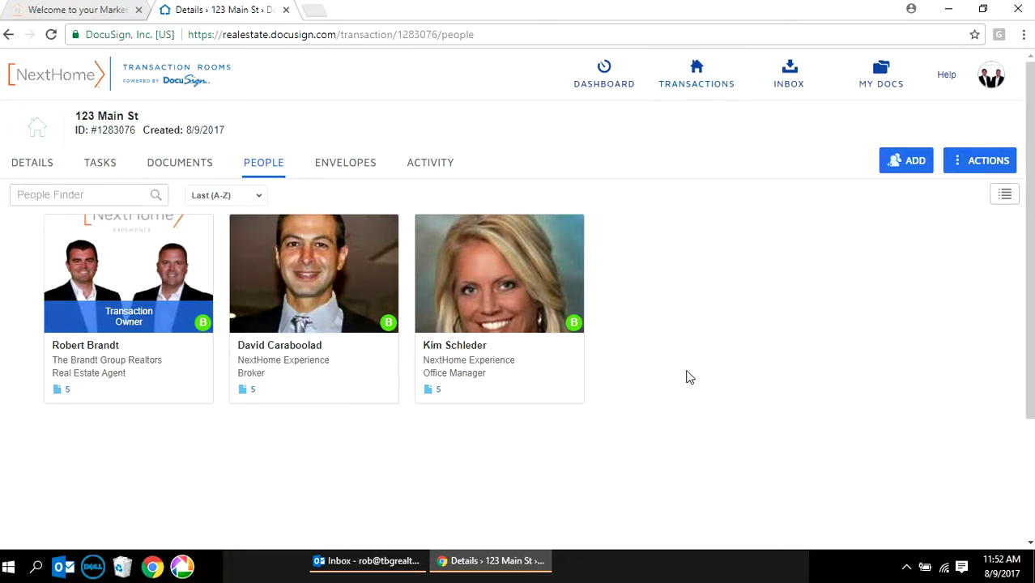
- Bring up the Invite via Email form, then open a new blank Chrome tab
left_click(922, 163)
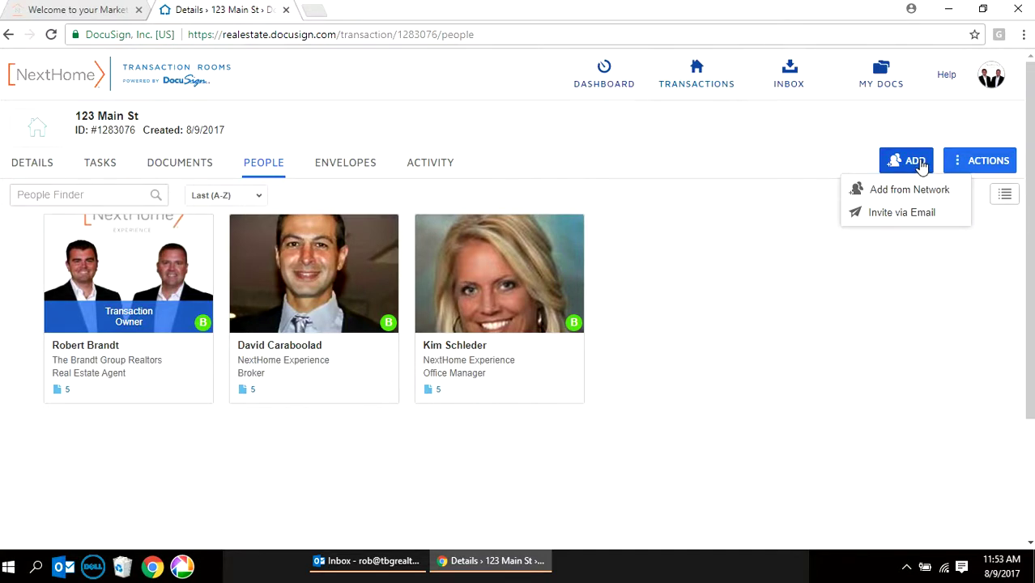
left_click(924, 214)
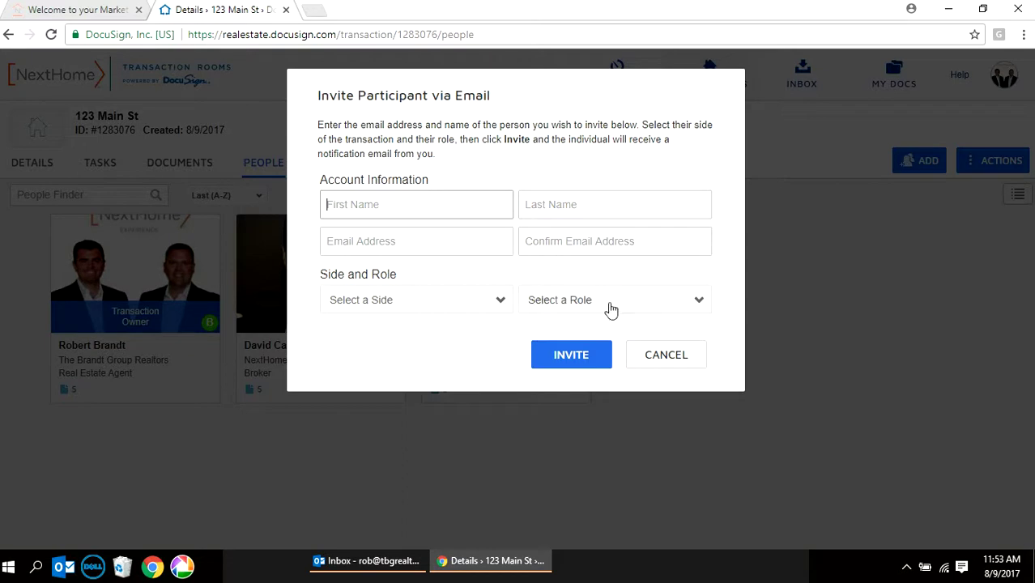
left_click(316, 11)
- Read the 'You've been invited to join DocuSign Transaction Rooms' email in Gmail, then return to DocuSign
type("gmail.com")
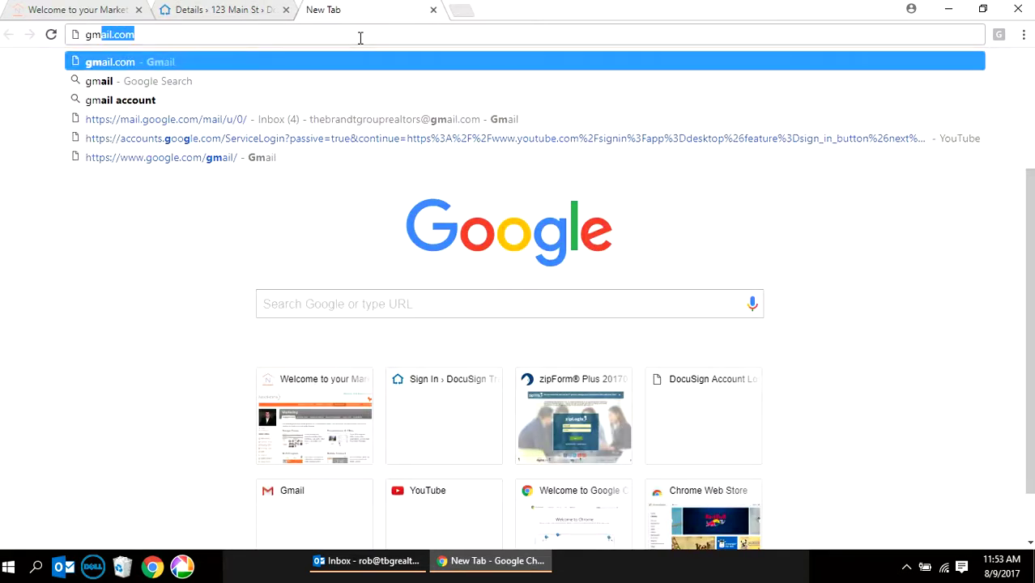
left_click(352, 62)
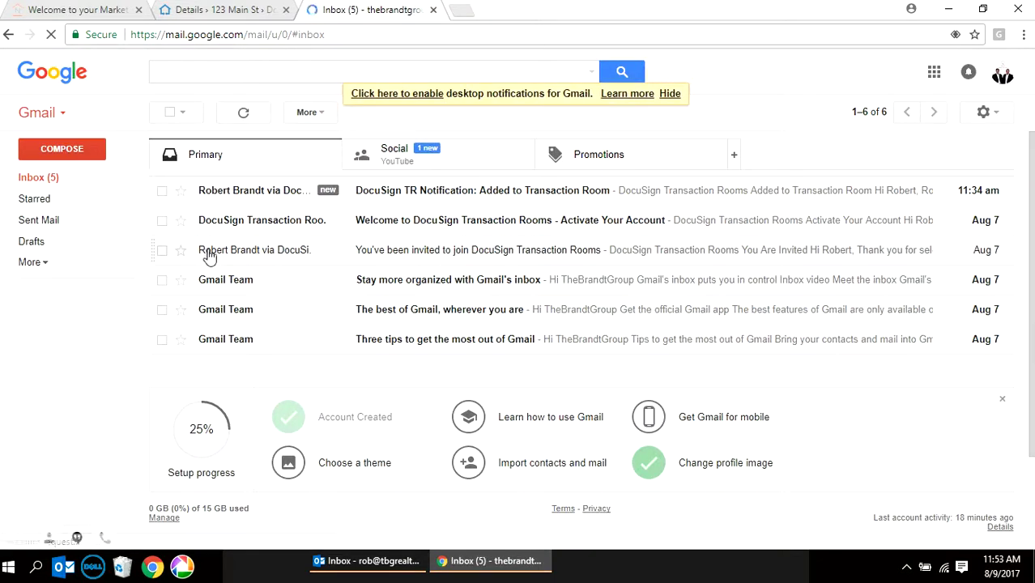
left_click(483, 256)
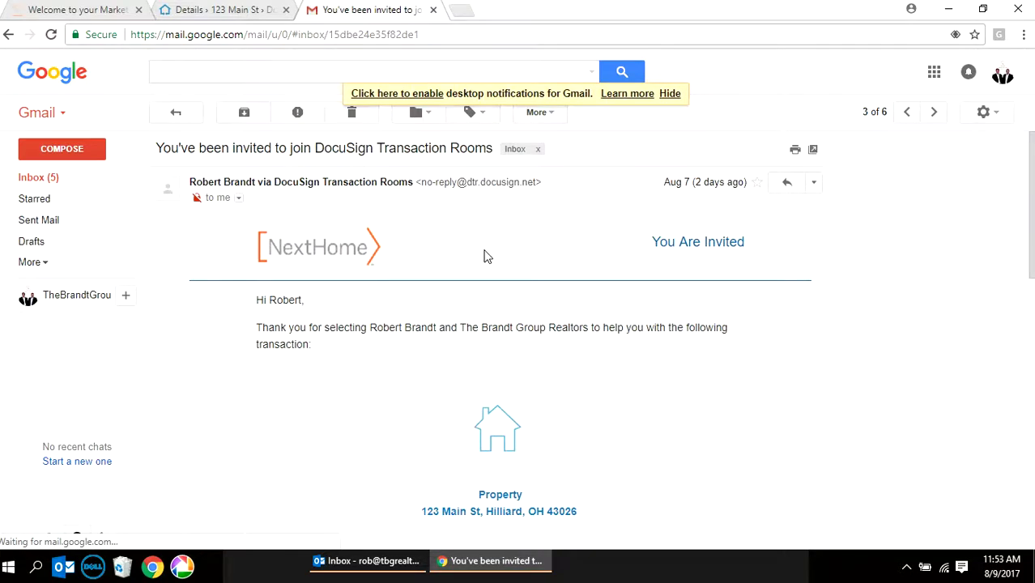
scroll(485, 254, "down", 4)
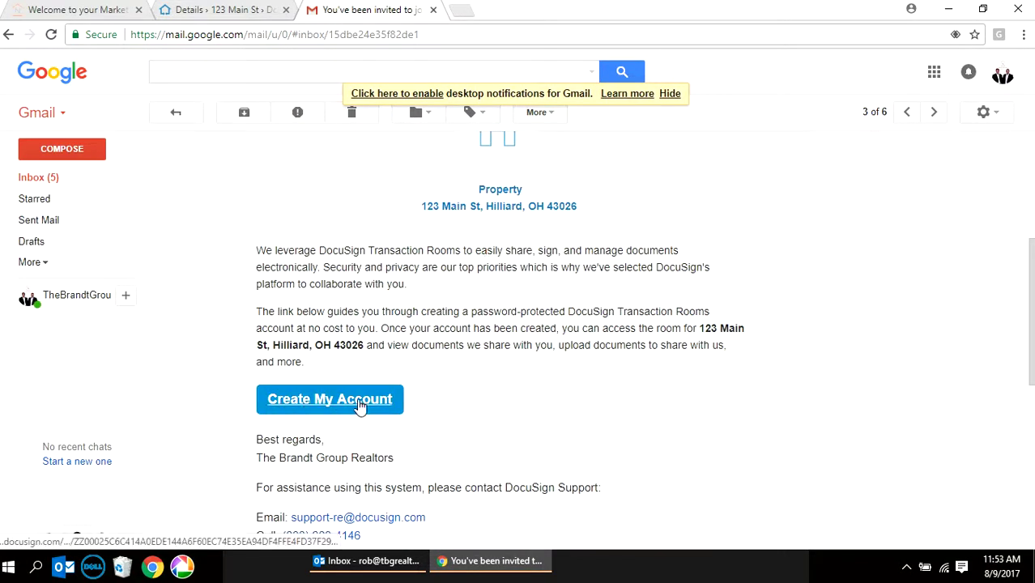
scroll(555, 403, "up", 4)
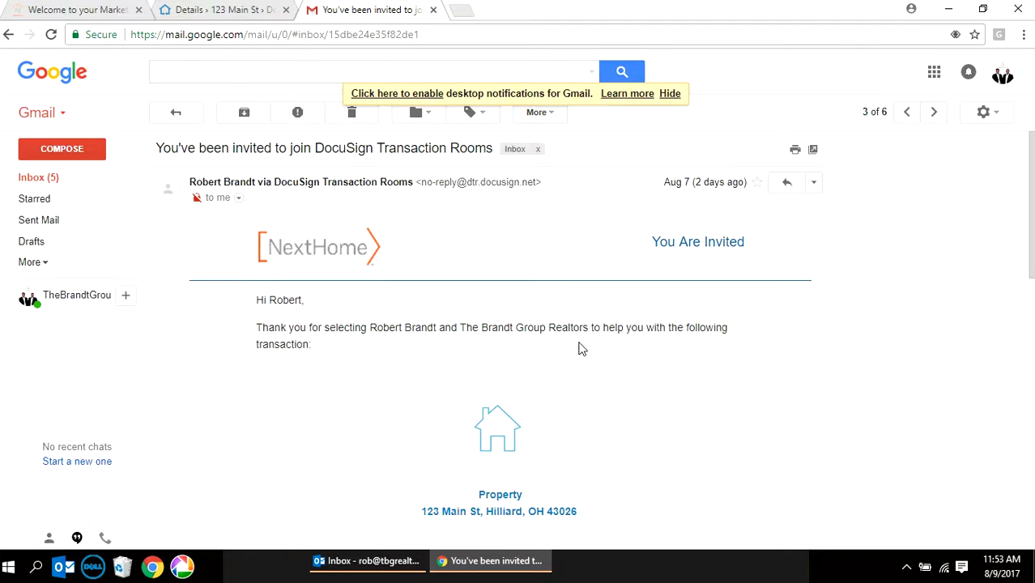
left_click(229, 10)
- Add the buyer from the network contacts to the room on the Buy Side as Buyer
left_click(665, 354)
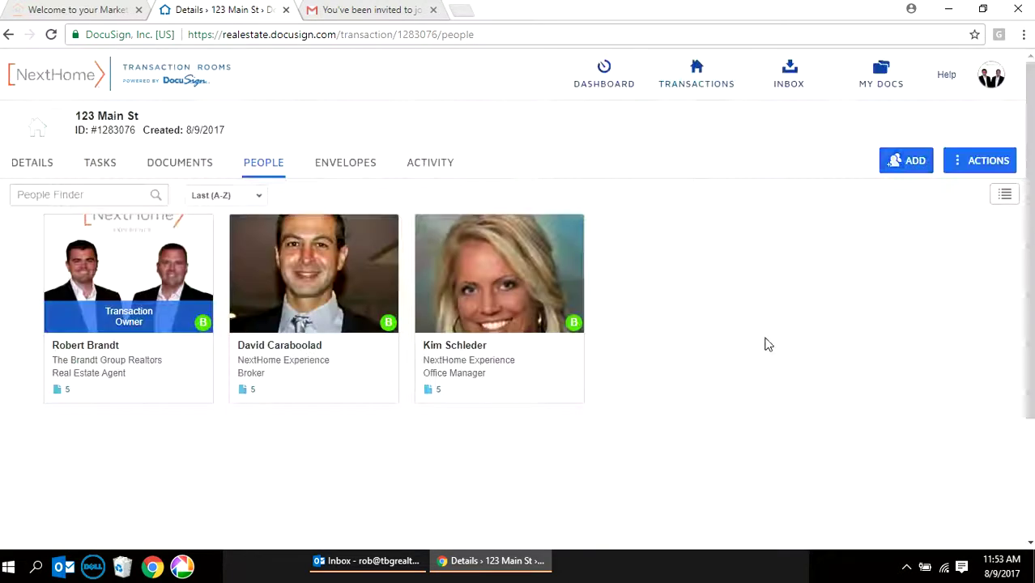
left_click(913, 162)
left_click(850, 190)
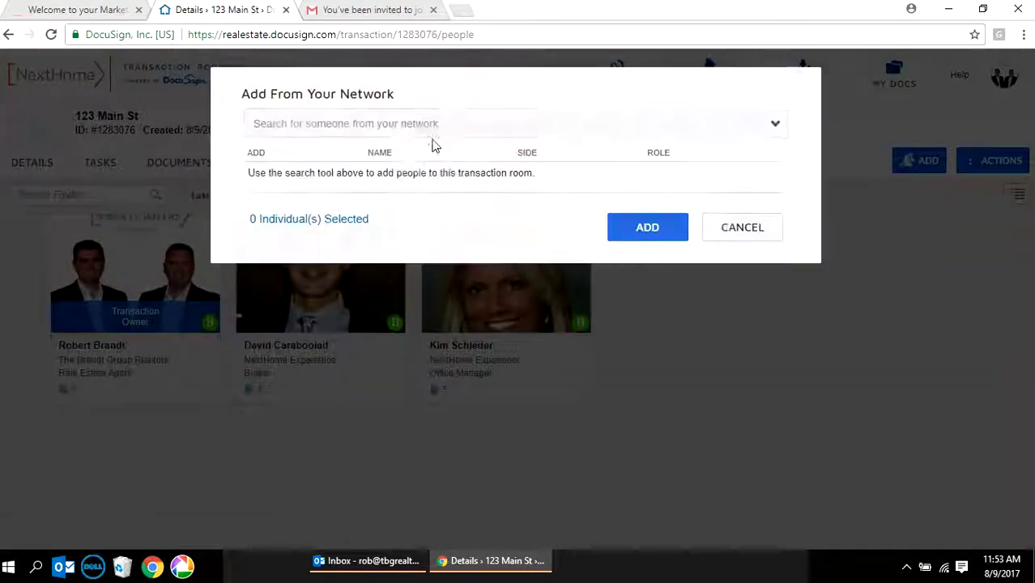
left_click(307, 126)
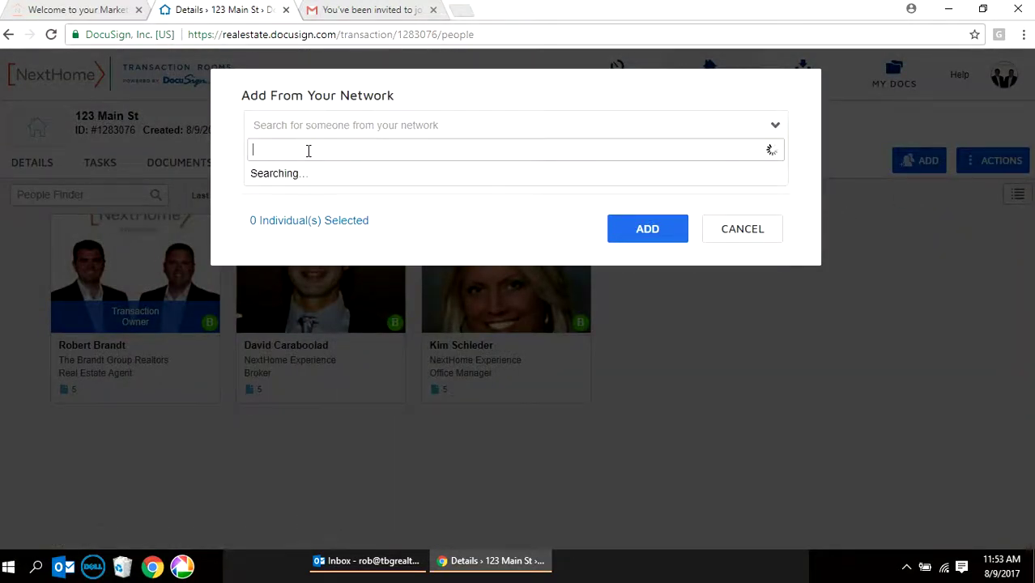
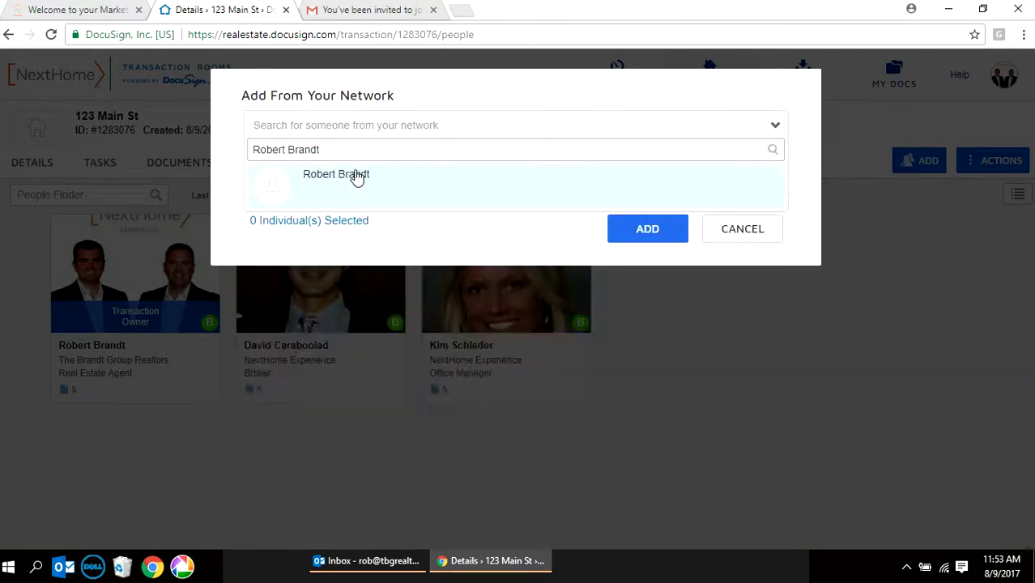
left_click(358, 174)
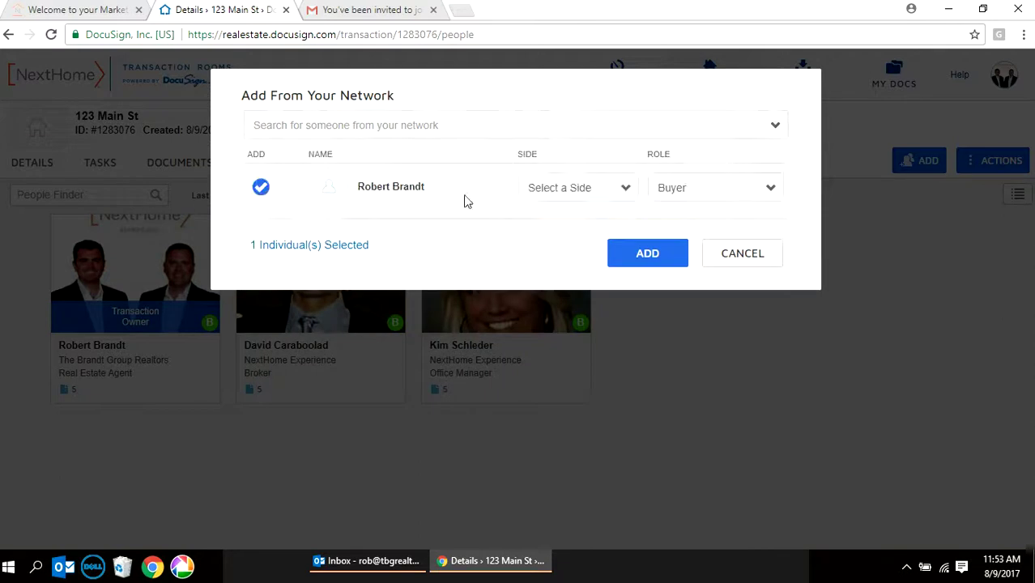
left_click(626, 192)
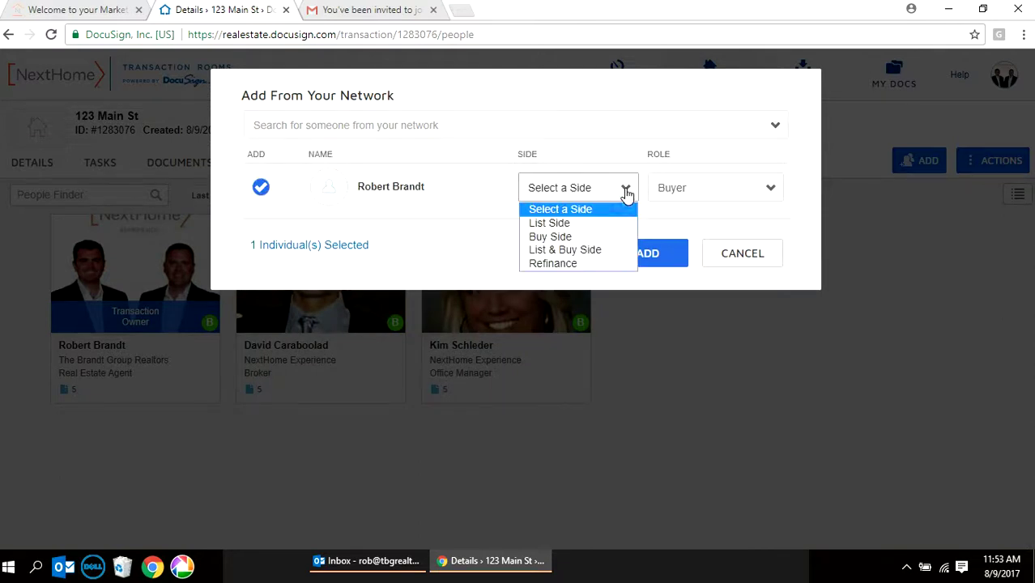
left_click(624, 234)
left_click(659, 255)
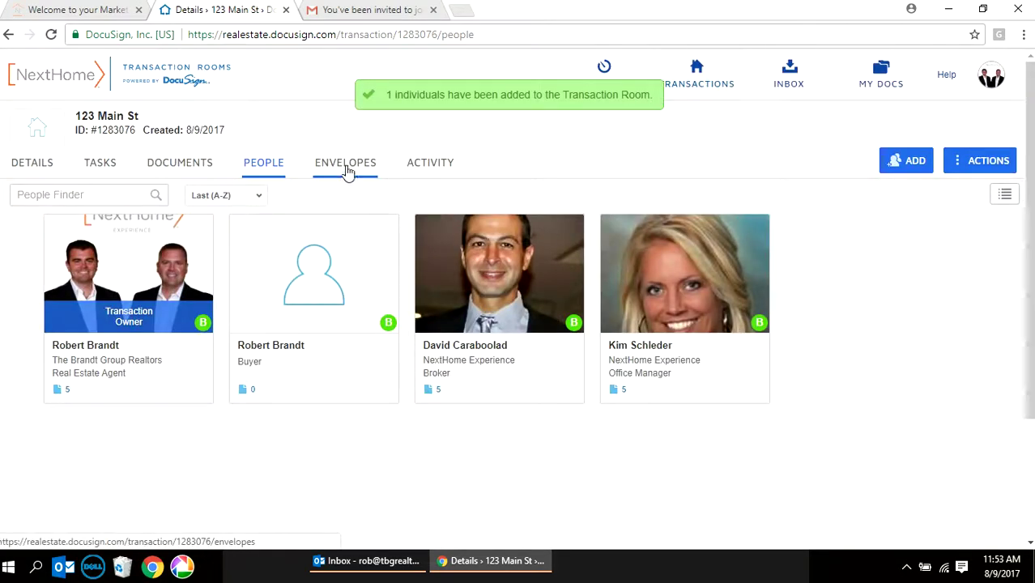
- Create a new envelope and enter '123 Main St Offer' as its name and subject
left_click(346, 170)
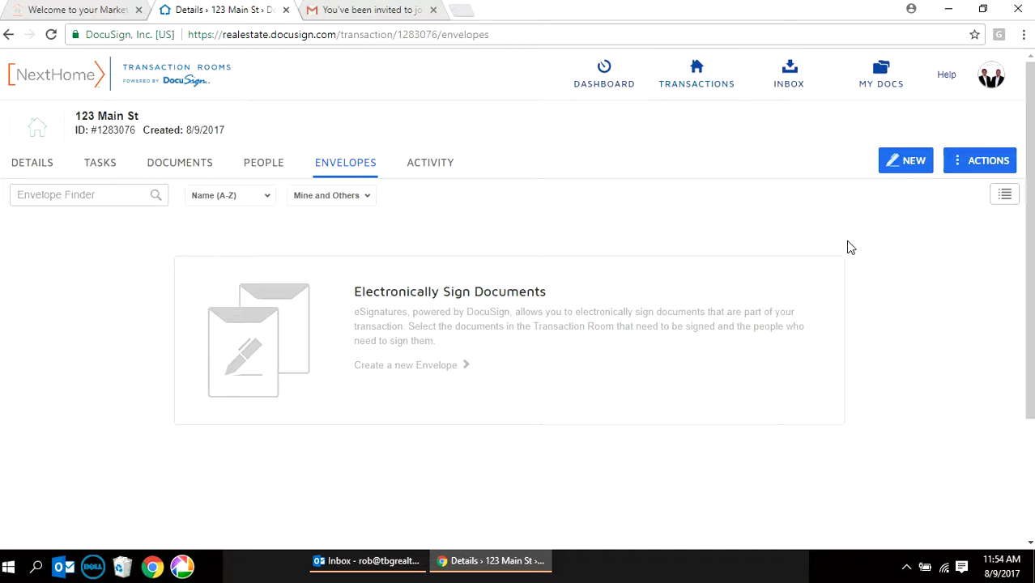
left_click(911, 162)
triple_click(477, 170)
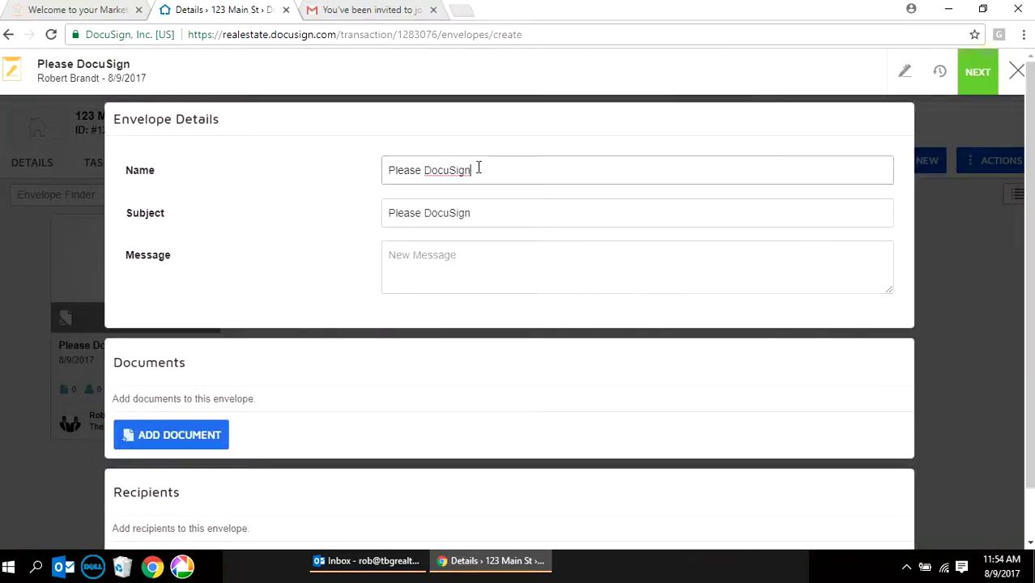
type("123 ")
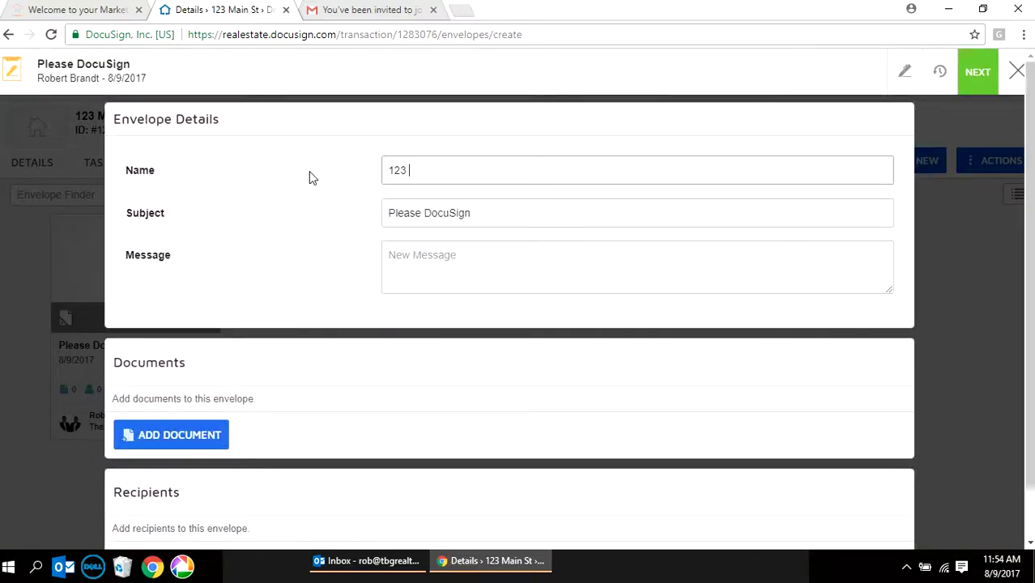
type("Main St offer")
triple_click(493, 170)
type("Creating a Transaction #2: ZipFormPlus")
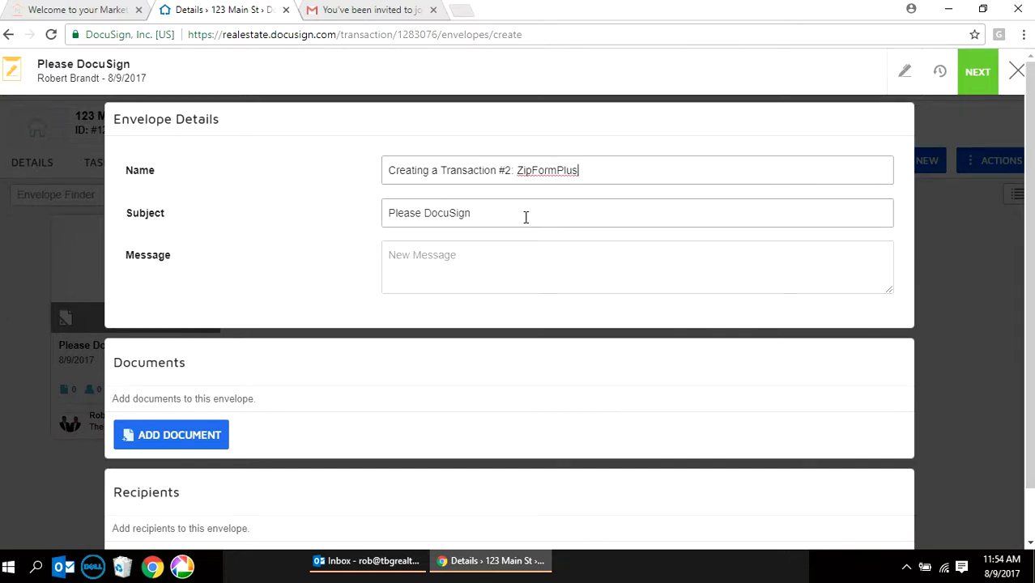
triple_click(525, 217)
type("Creating a Transaction #2: ZipFormPlus")
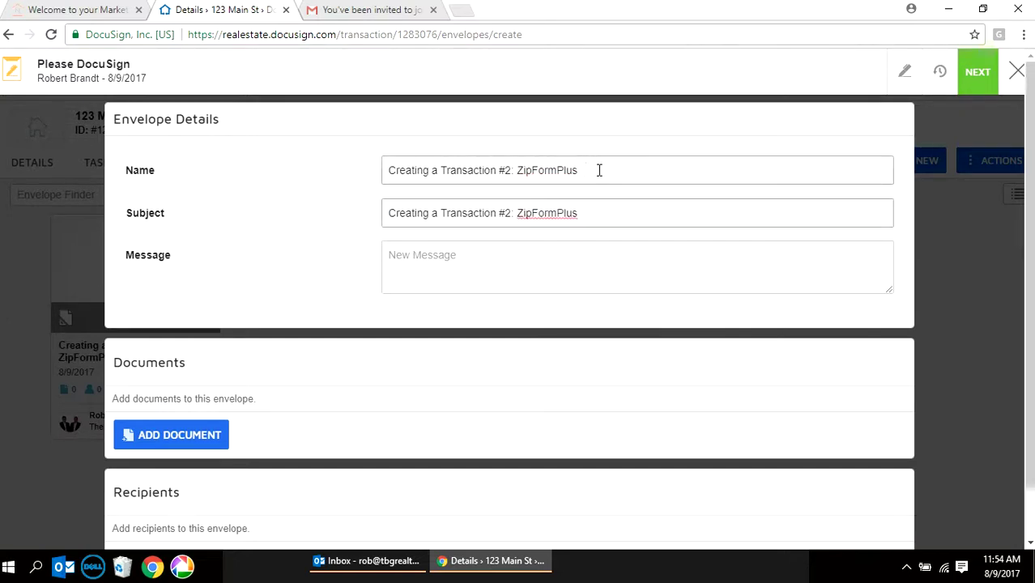
- Correct the envelope name and subject so both read exactly '123 Main St Offer'
left_click_drag(599, 170, 349, 173)
type("#23 Main St Offer")
key("Home")
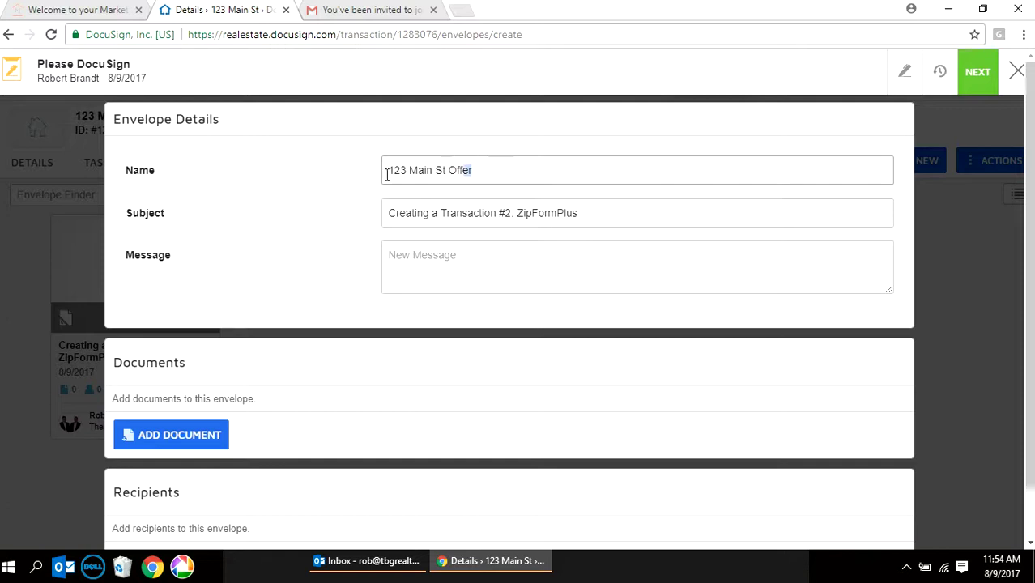
key("shift+End")
key("ctrl+c")
left_click_drag(582, 215, 286, 238)
key("ctrl+v")
- Write 'Please Sign' as the envelope message
left_click(534, 275)
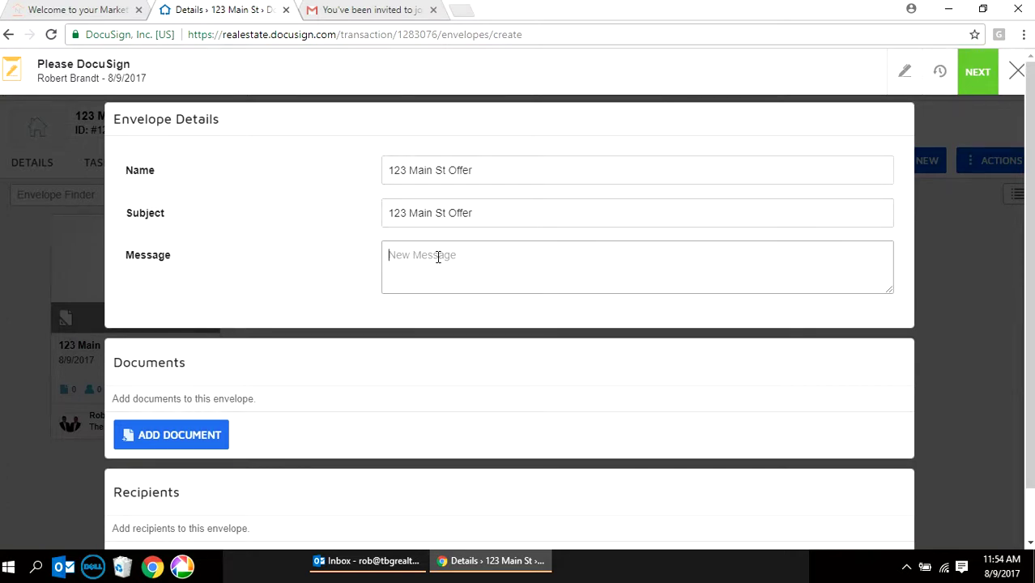
type("Please Sign")
scroll(476, 243, "down", 1)
- Add Real Estate Purchase Contract - 5 17 to the envelope and bring up the recipient options
left_click(159, 381)
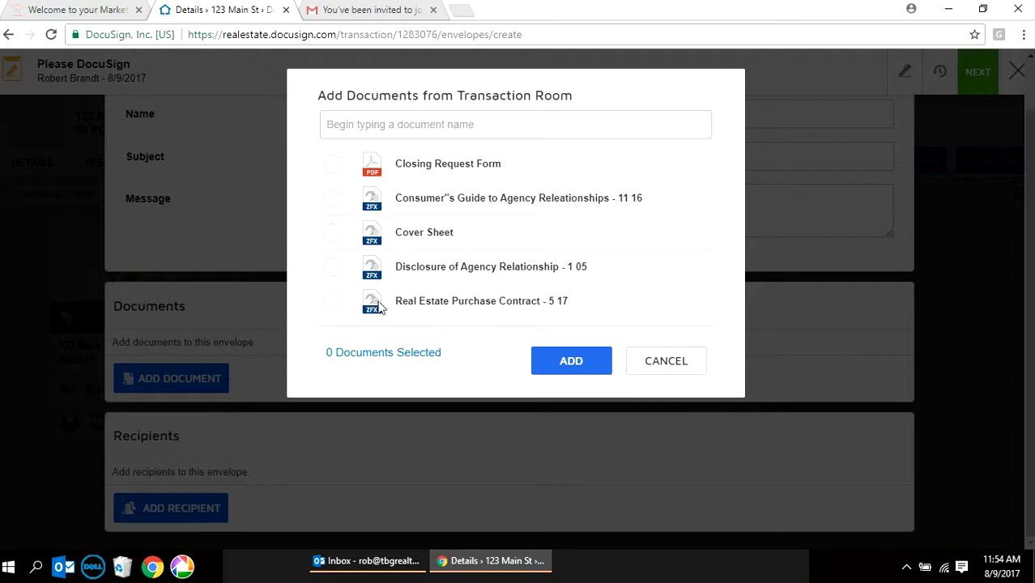
left_click(332, 303)
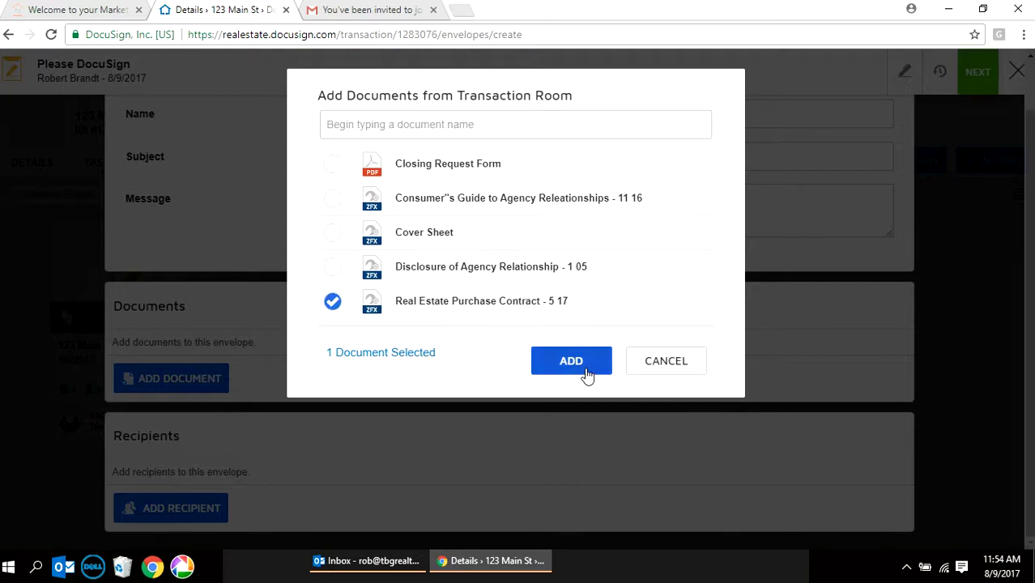
left_click(587, 373)
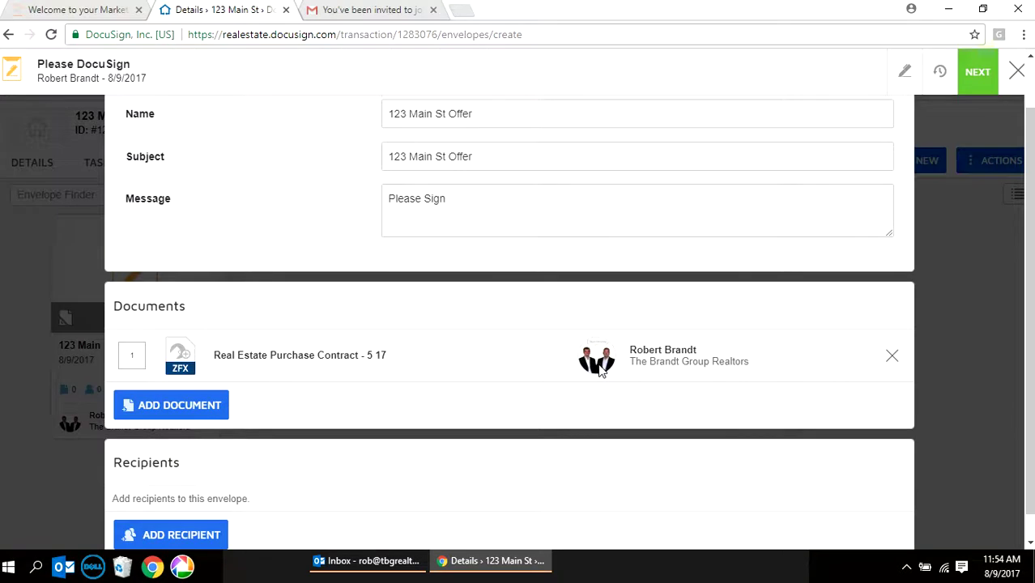
scroll(596, 370, "down", 1)
left_click(164, 515)
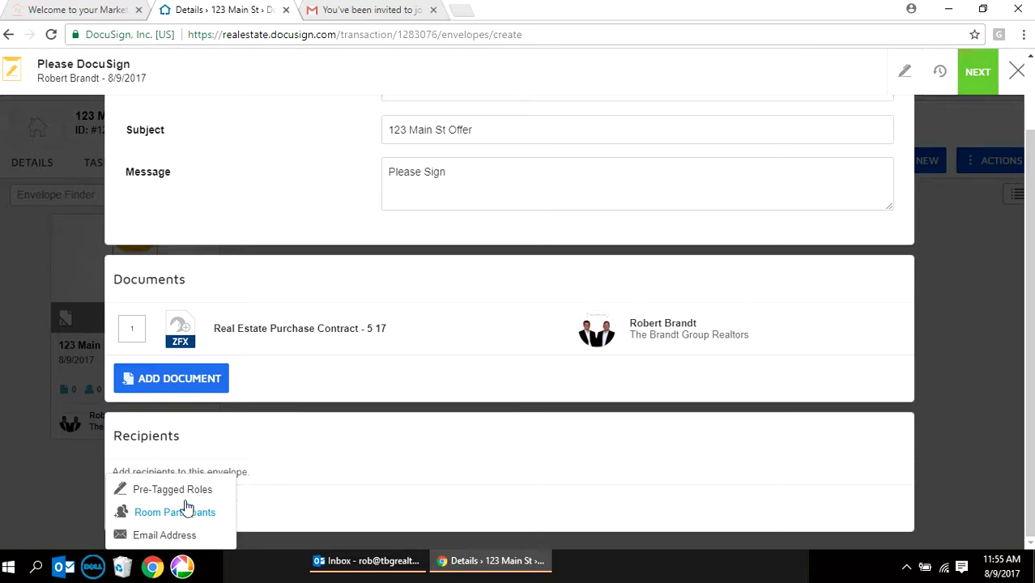
- Add the agent's Gmail contact as the pre-tagged Buyer One recipient and continue to field placement
left_click(185, 490)
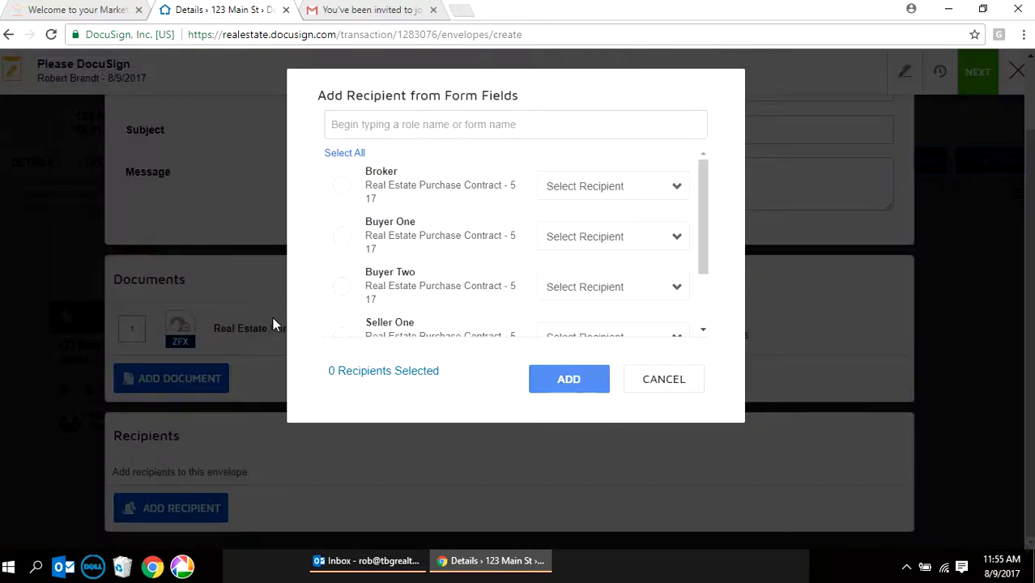
left_click(343, 237)
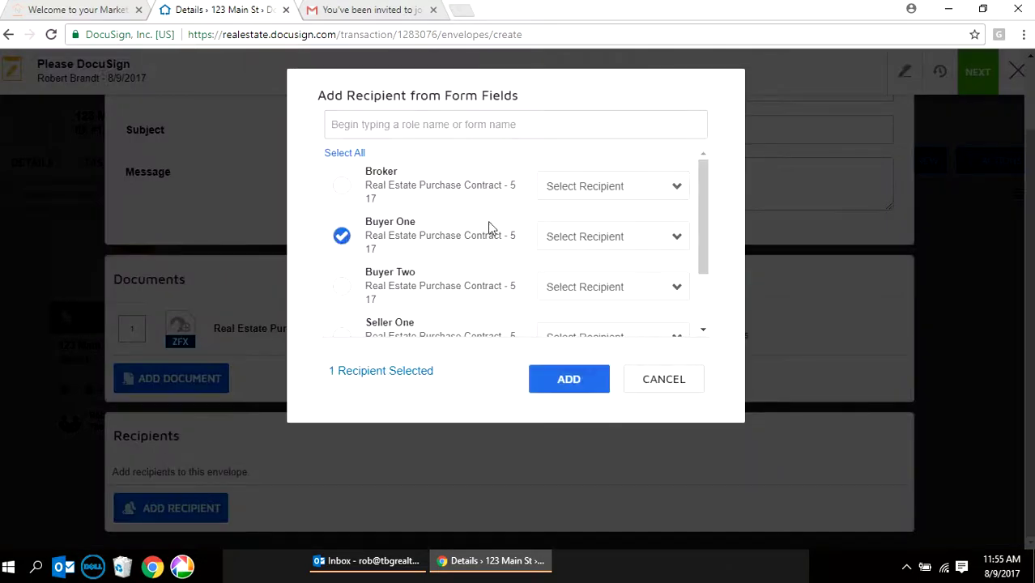
left_click(596, 236)
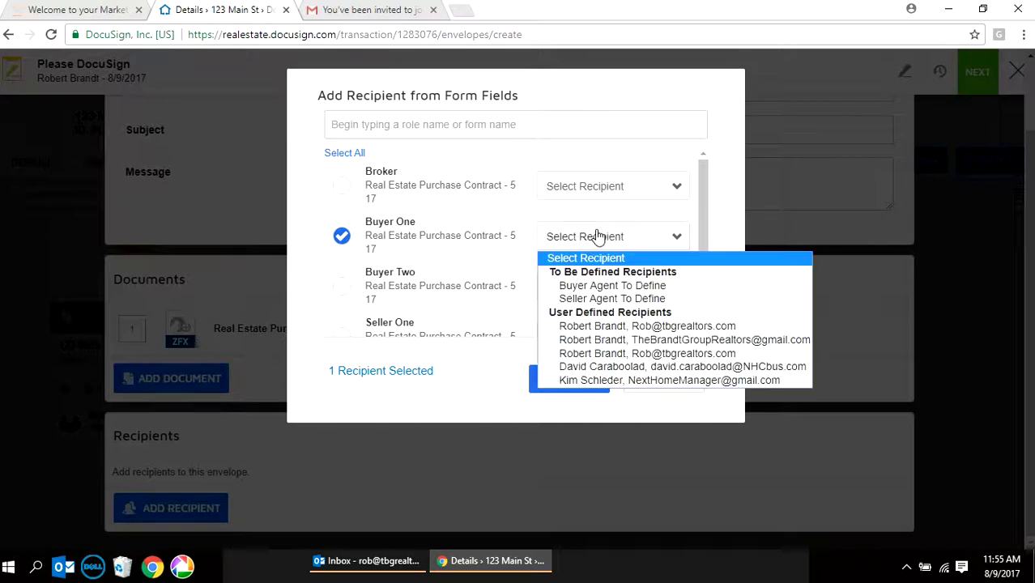
left_click(633, 340)
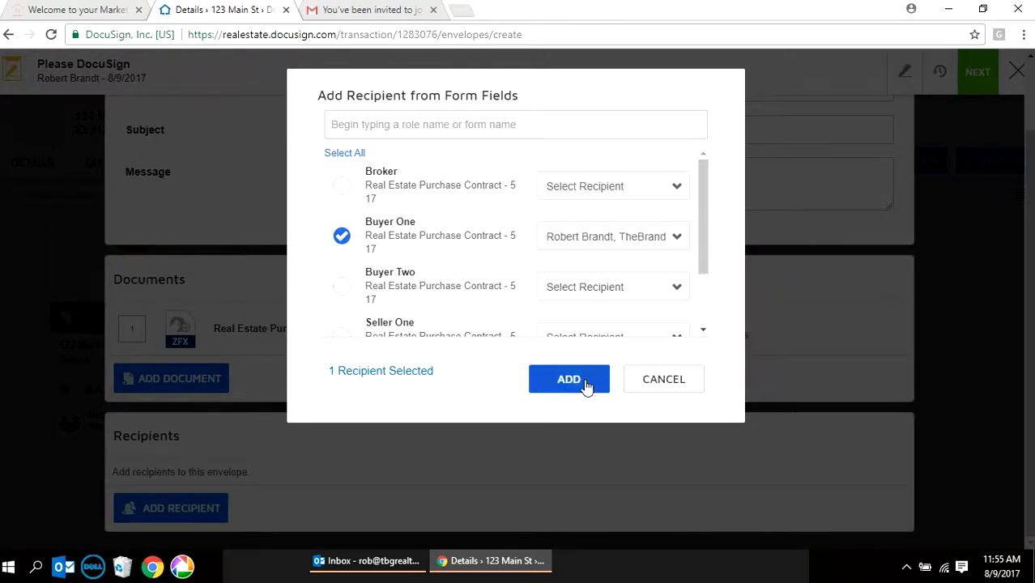
left_click(587, 383)
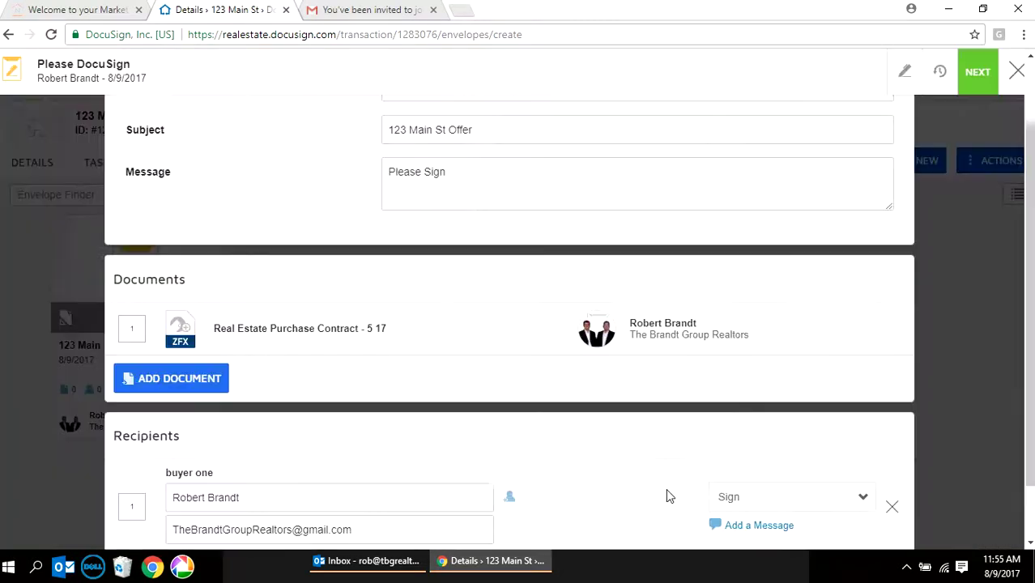
left_click(980, 73)
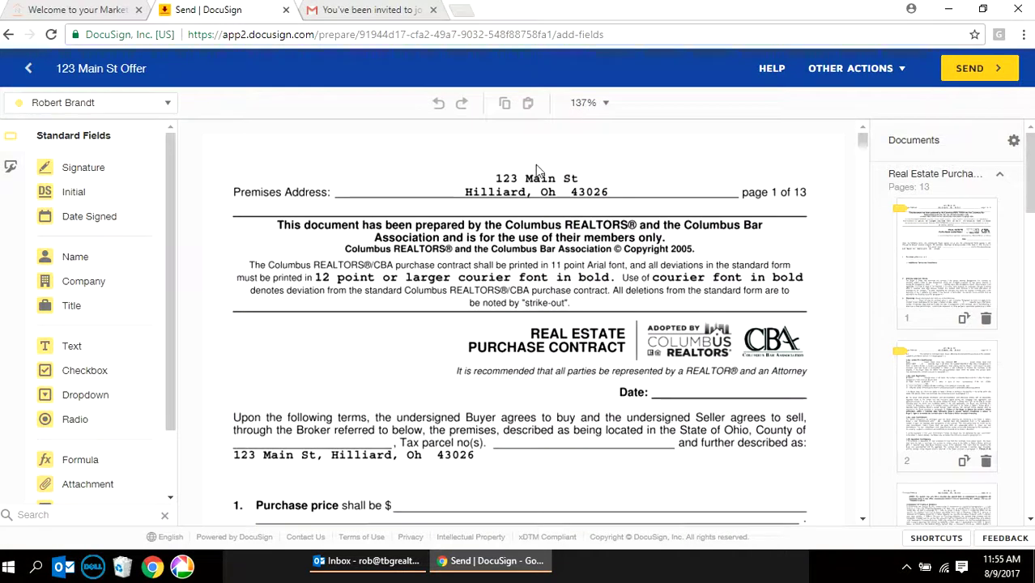
- Make the buyer's initial field at paragraph 3.1 a required field
scroll(680, 342, "down", 2)
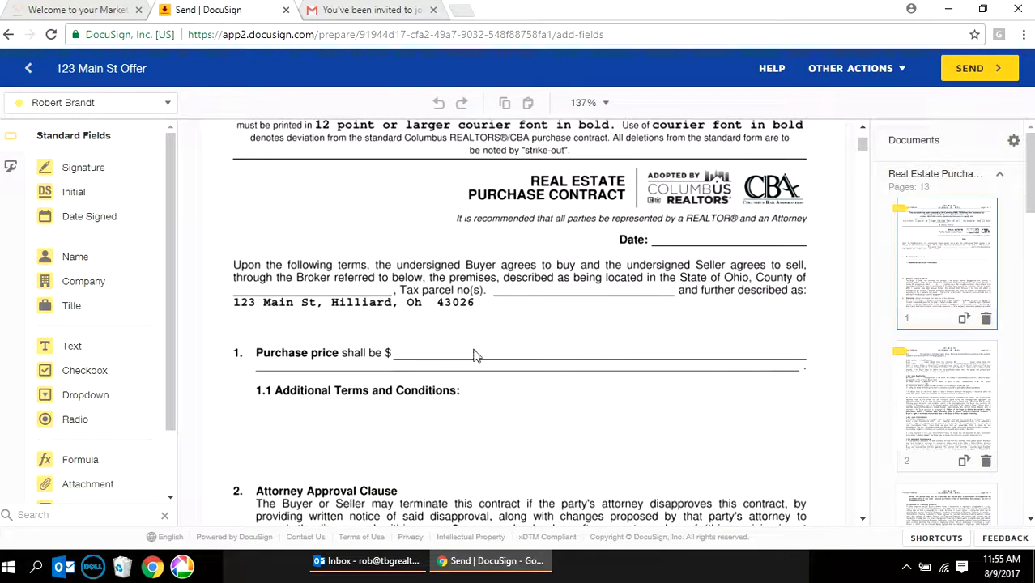
scroll(476, 354, "down", 4)
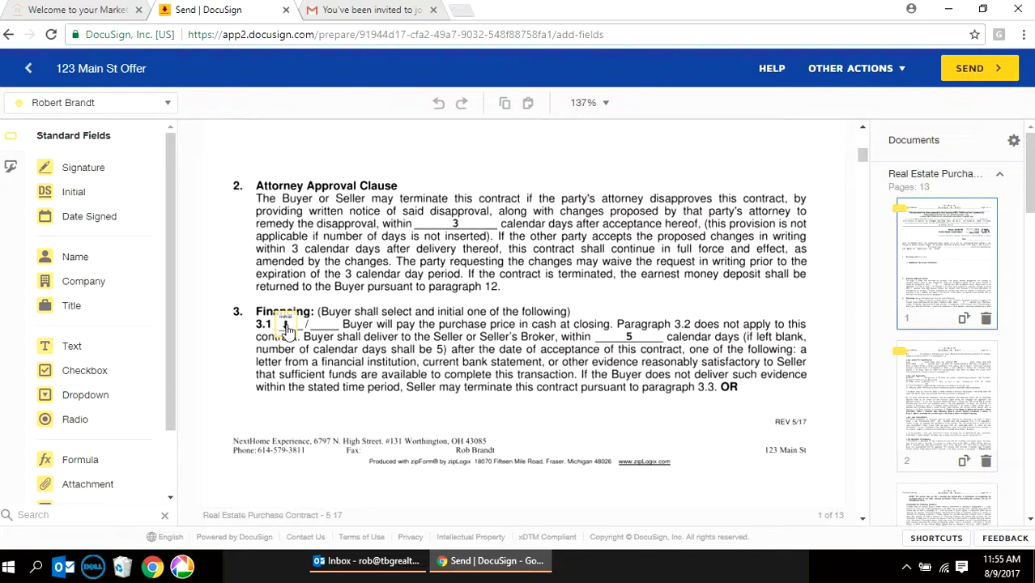
left_click(286, 326)
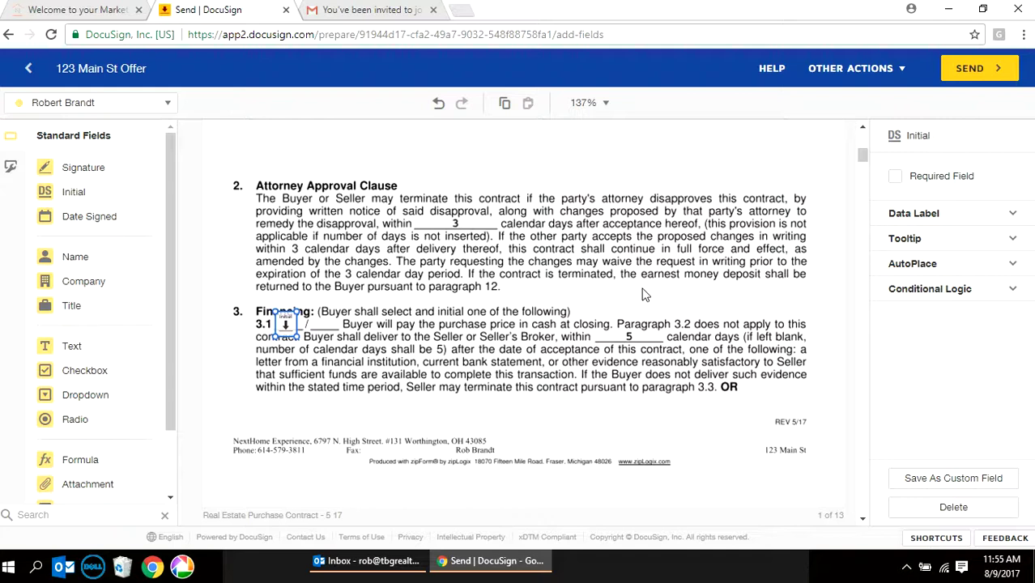
left_click(895, 177)
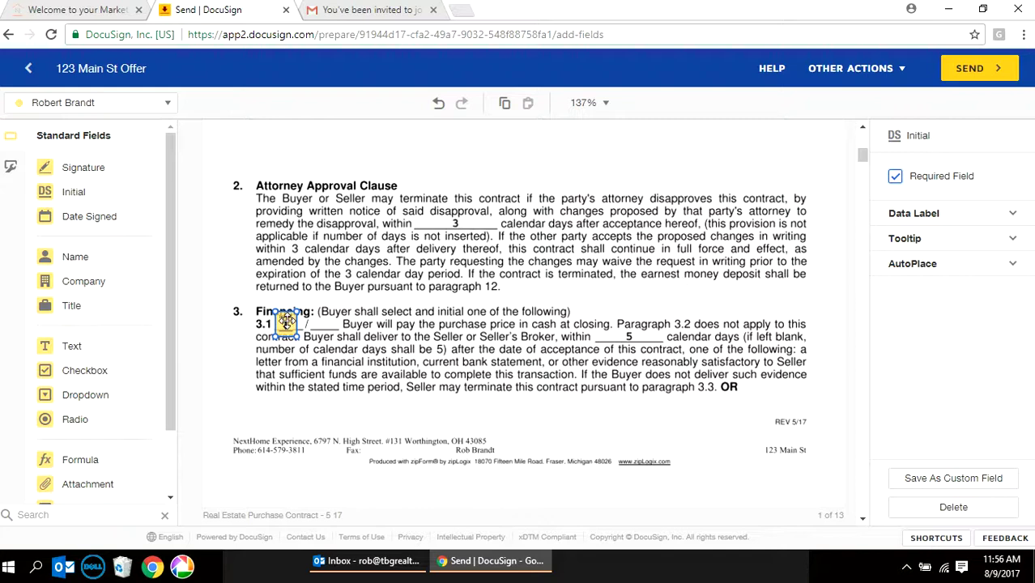
- Send the 123 Main St Offer envelope out for signature
scroll(556, 253, "down", 5)
scroll(557, 254, "down", 10)
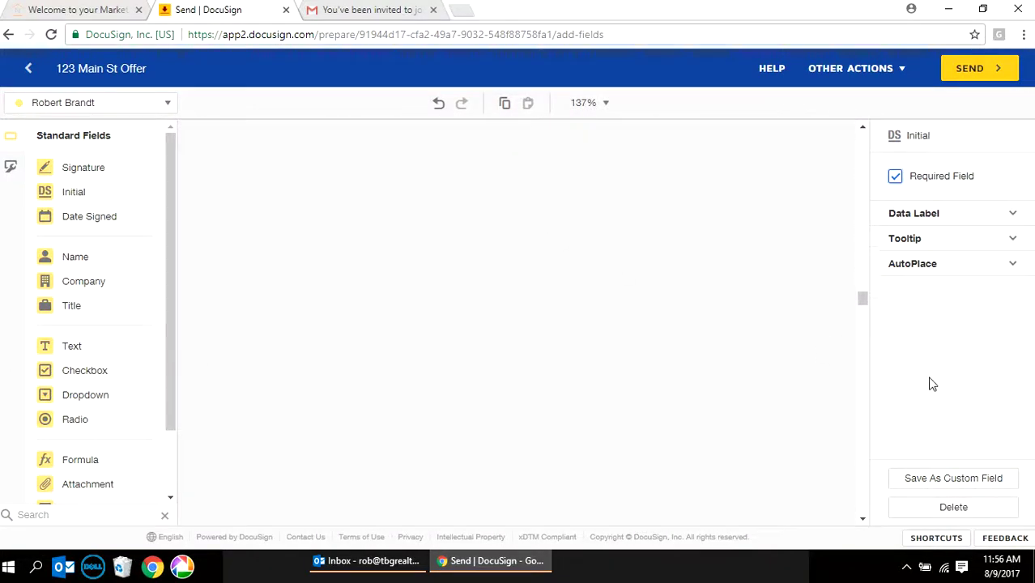
left_click_drag(862, 297, 861, 488)
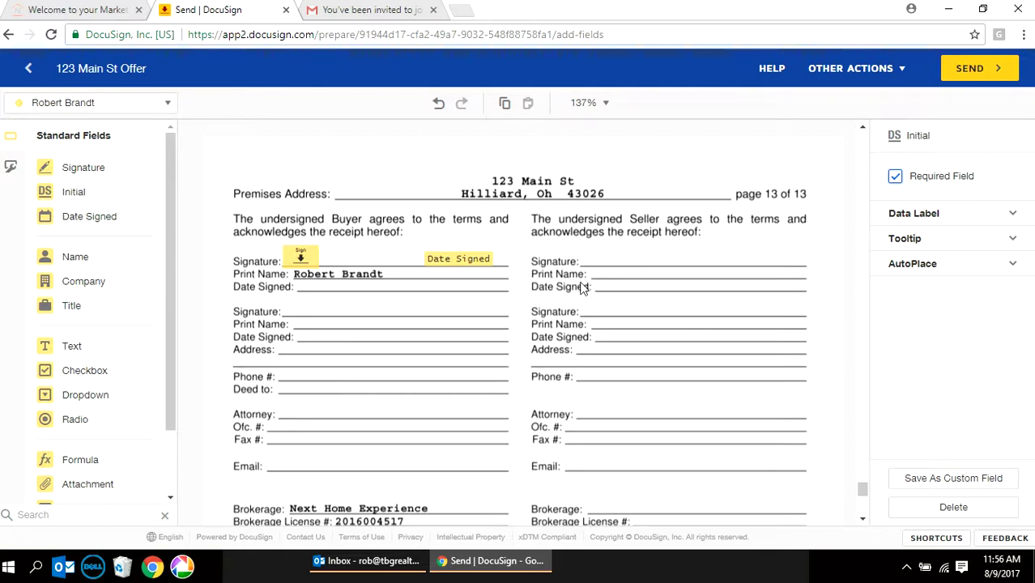
left_click(982, 68)
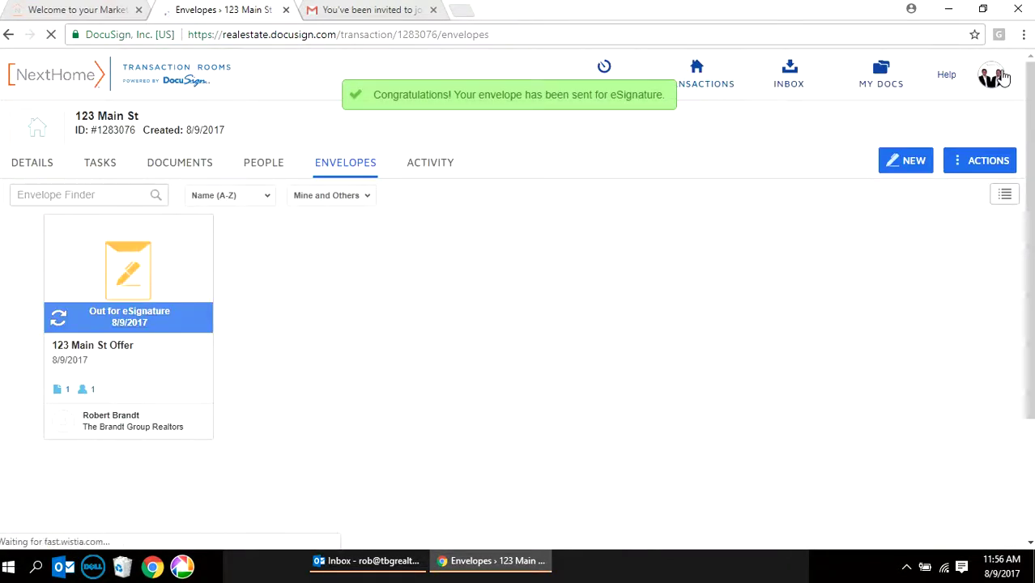
- Open the 123 Main St Offer email from the Gmail inbox and launch Review Document
left_click(347, 10)
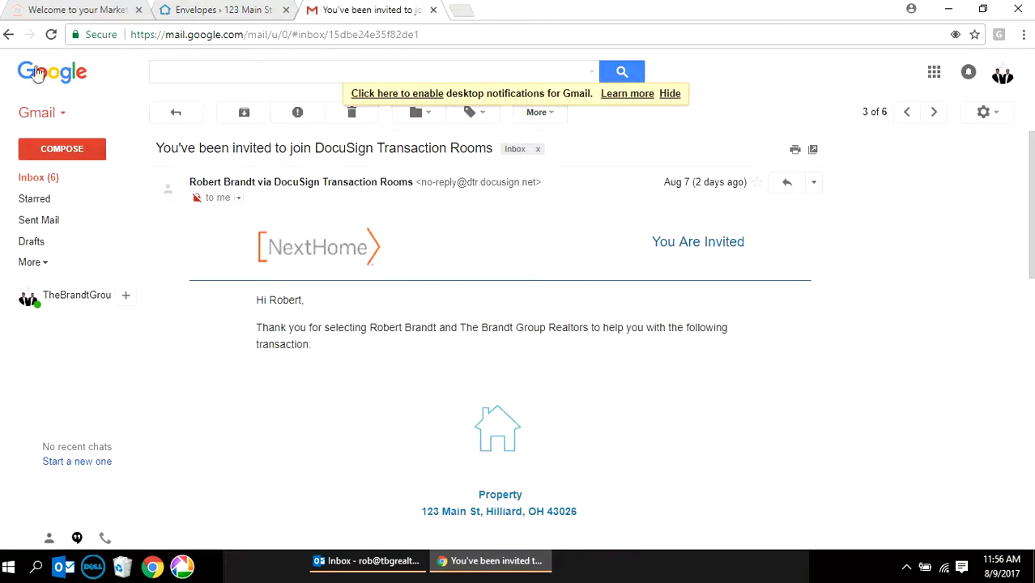
left_click(9, 34)
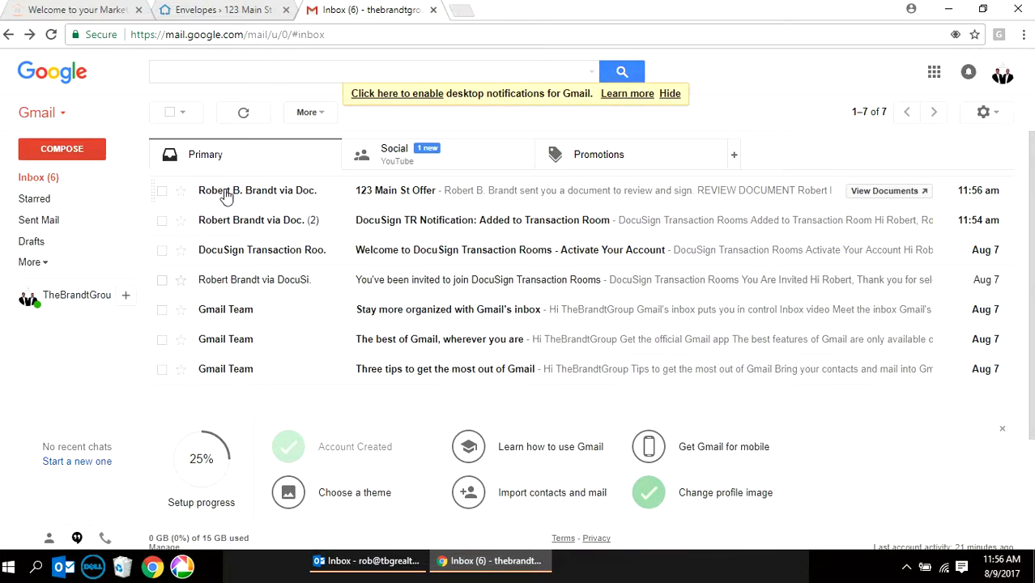
mouse_move(247, 199)
left_click(408, 195)
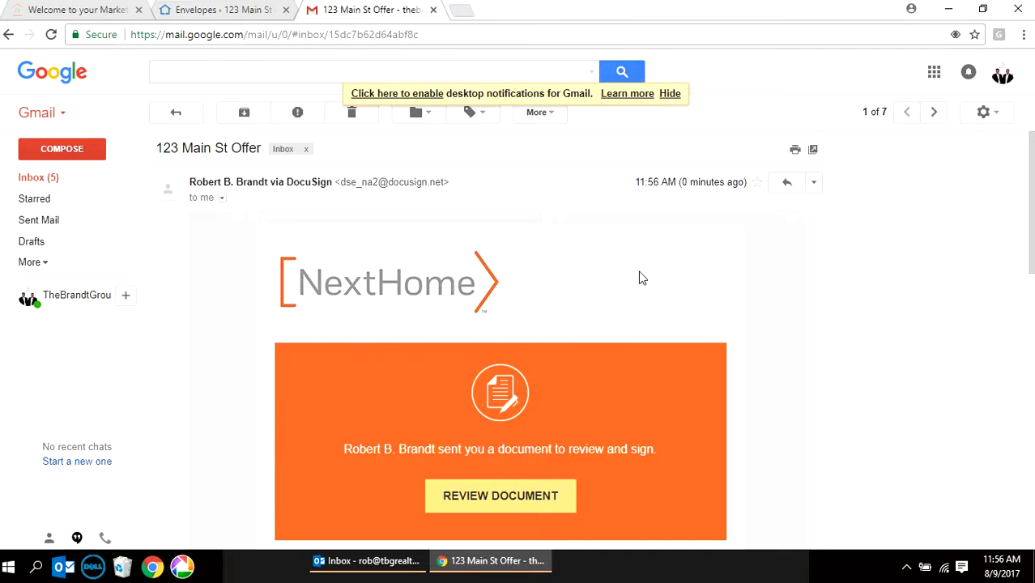
scroll(639, 278, "down", 2)
left_click(494, 346)
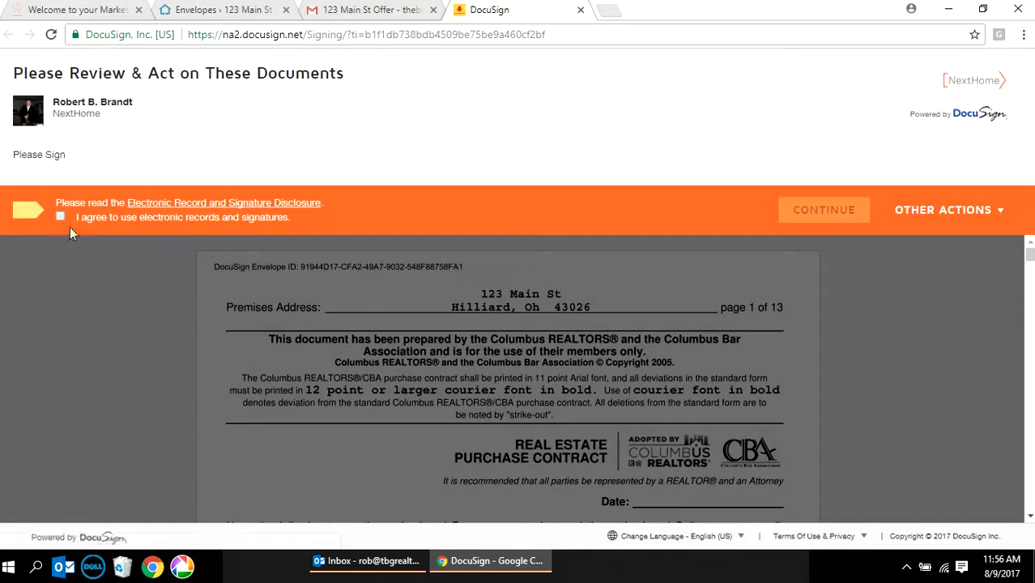
- Accept electronic records and signatures, then adopt and apply initials at paragraph 3.1
left_click(60, 216)
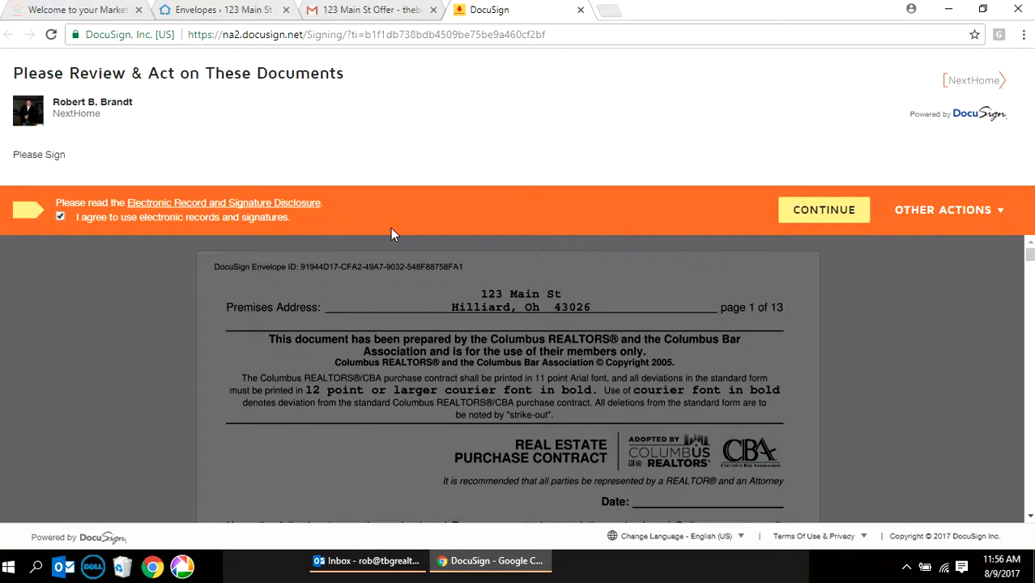
left_click(822, 211)
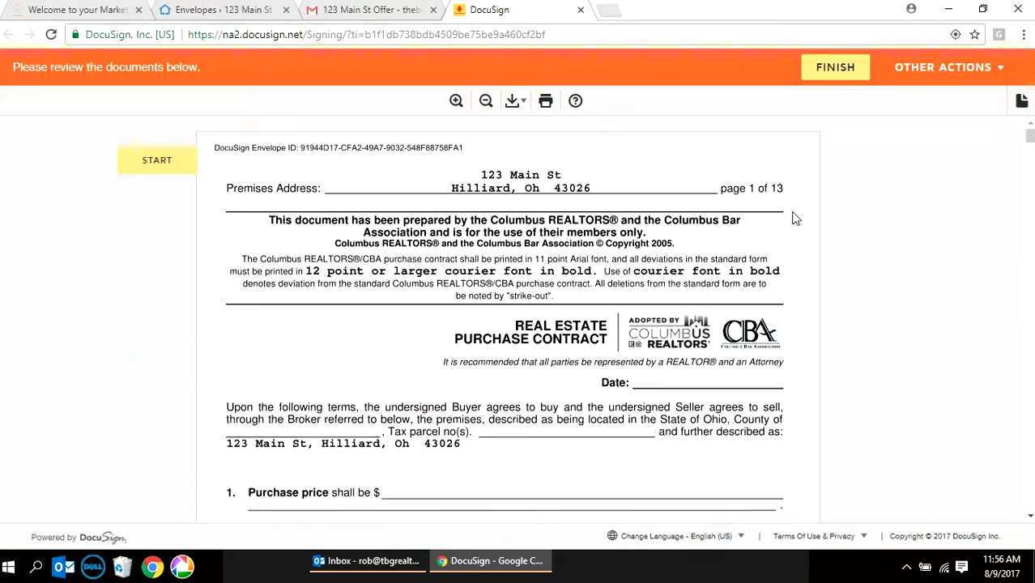
left_click(158, 166)
left_click(279, 273)
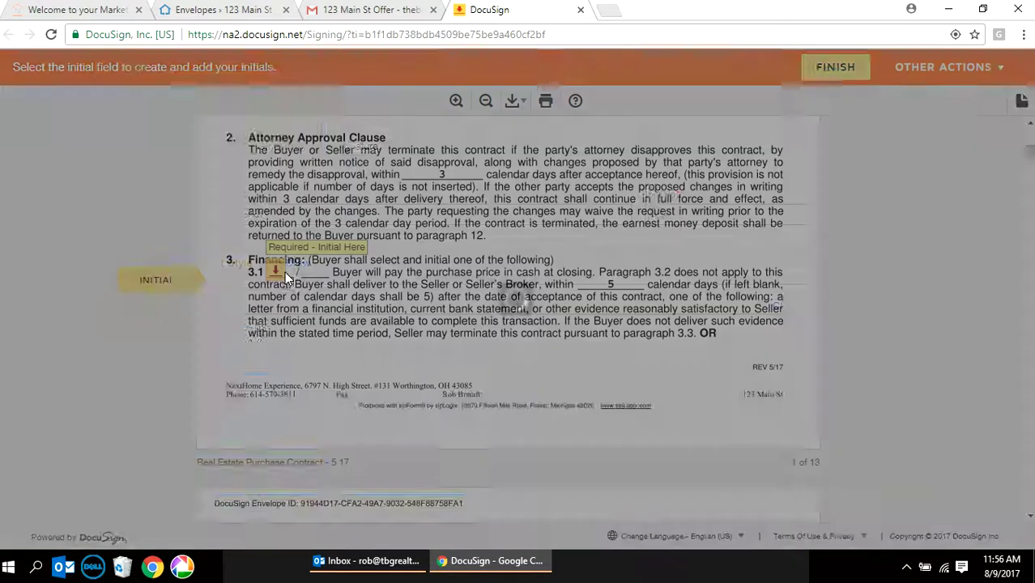
left_click(280, 473)
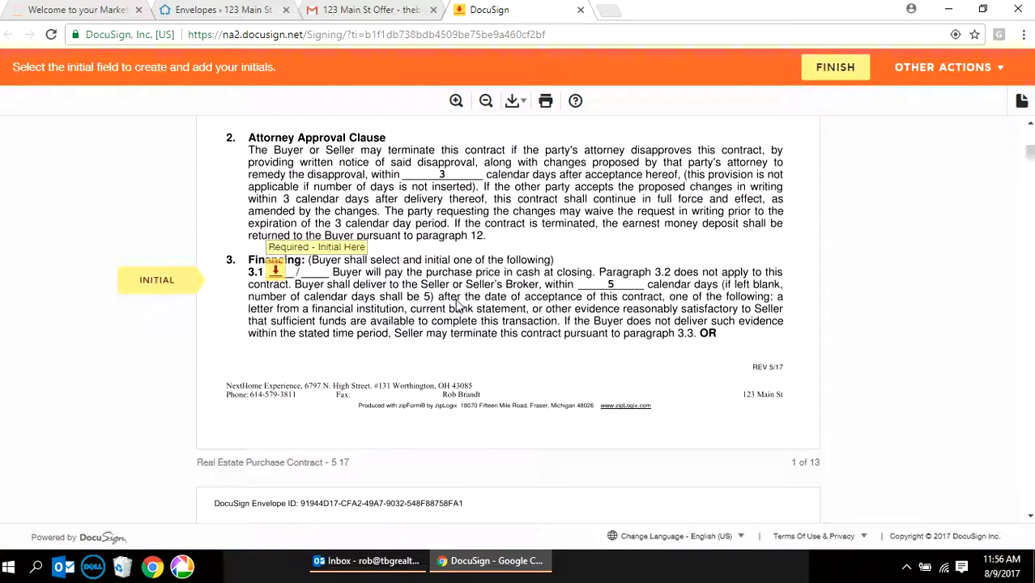
- Sign the buyer signature line on page 13 and finish the document
left_click(292, 275)
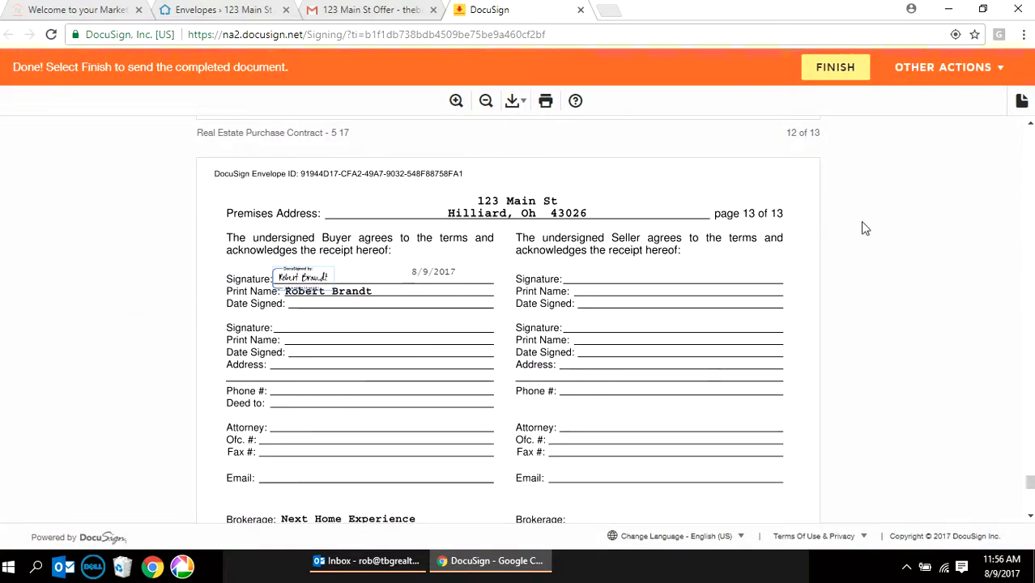
left_click(835, 68)
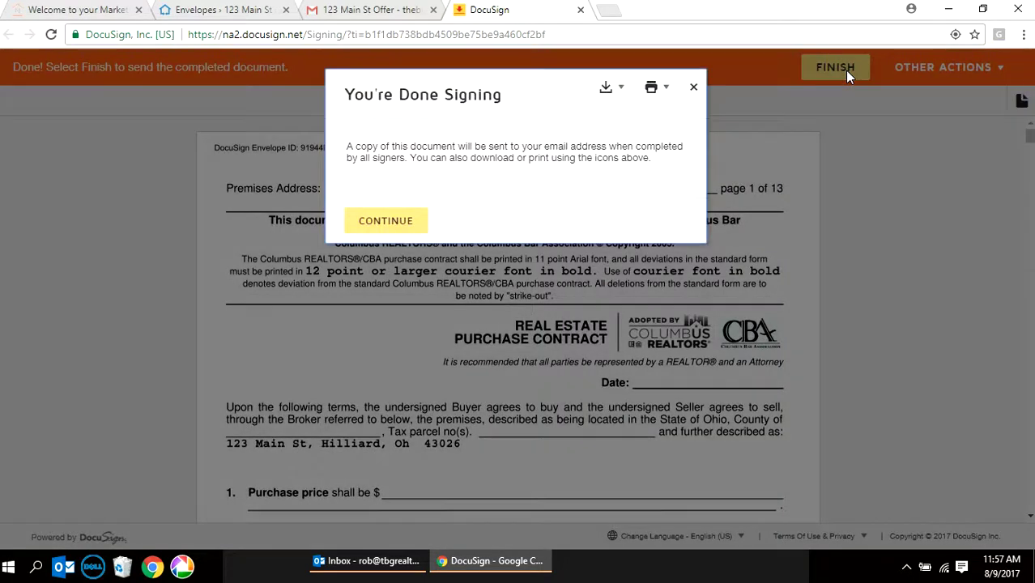
left_click(408, 220)
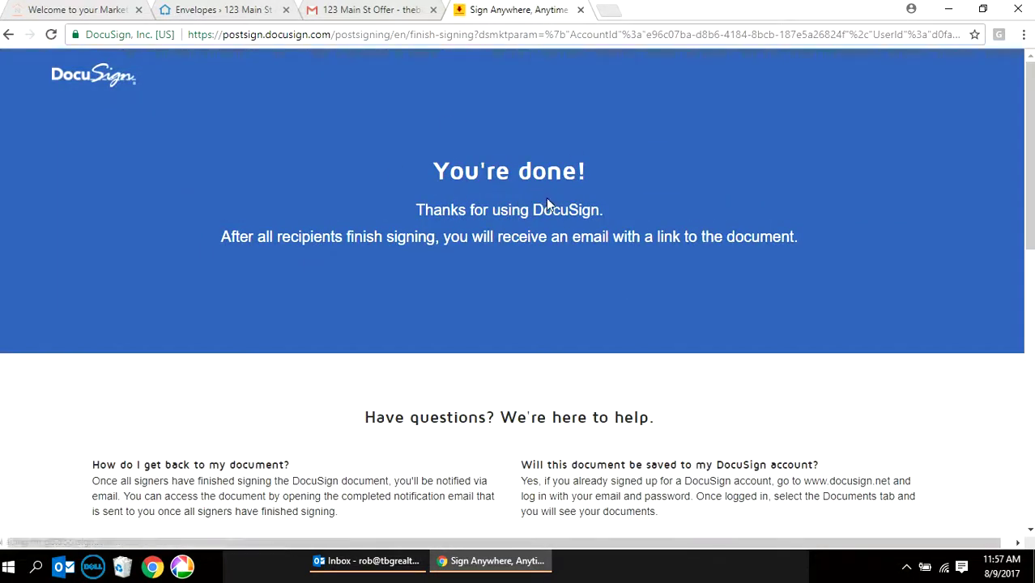
- Open the newest 'Completed: 123 Main St Offer' email in Outlook
left_click(352, 12)
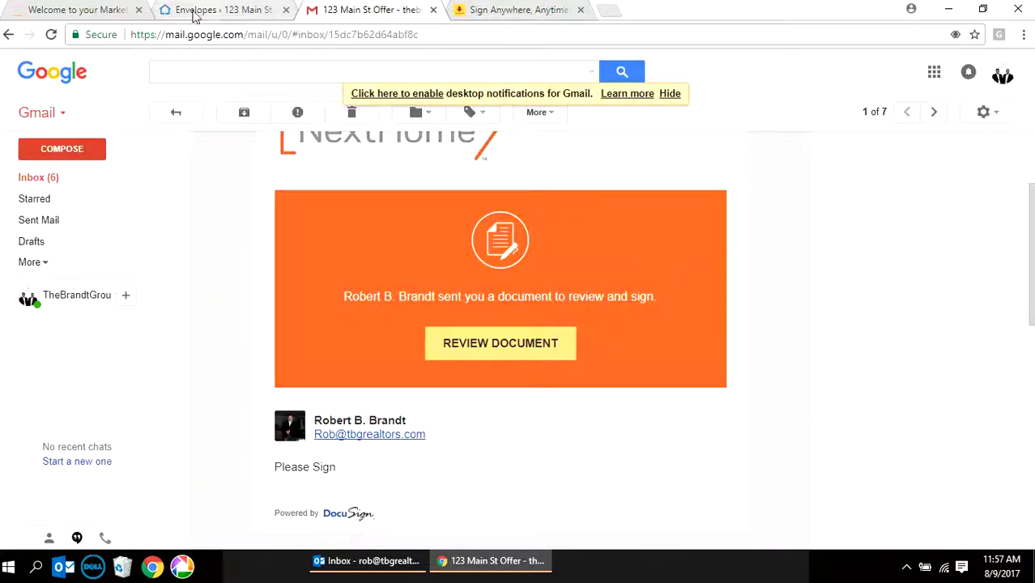
left_click(222, 11)
left_click(332, 564)
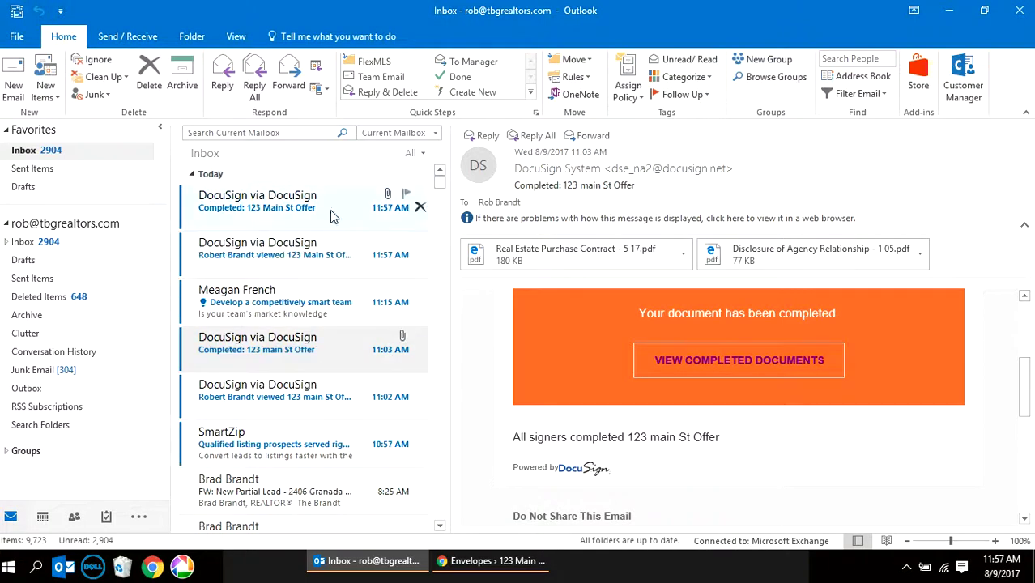
left_click(305, 206)
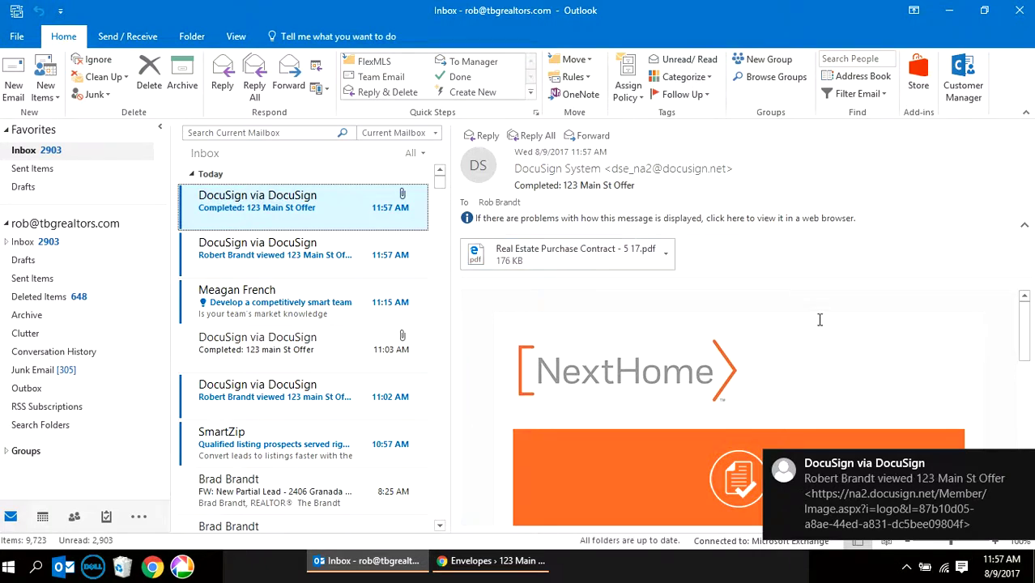
- Read the completion email and return to the transaction room in Chrome
left_click_drag(1026, 357, 1027, 401)
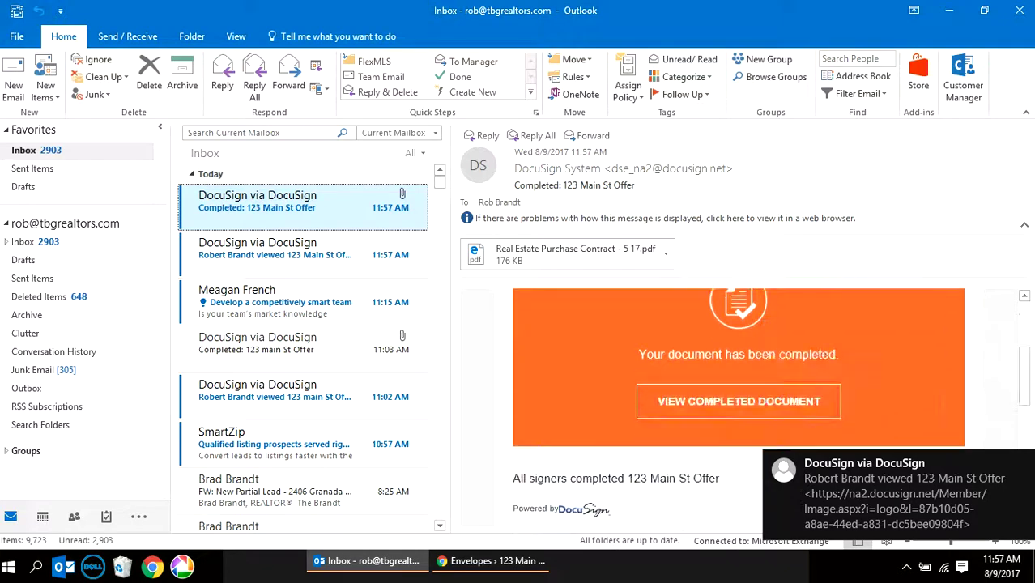
scroll(726, 402, "up", 3)
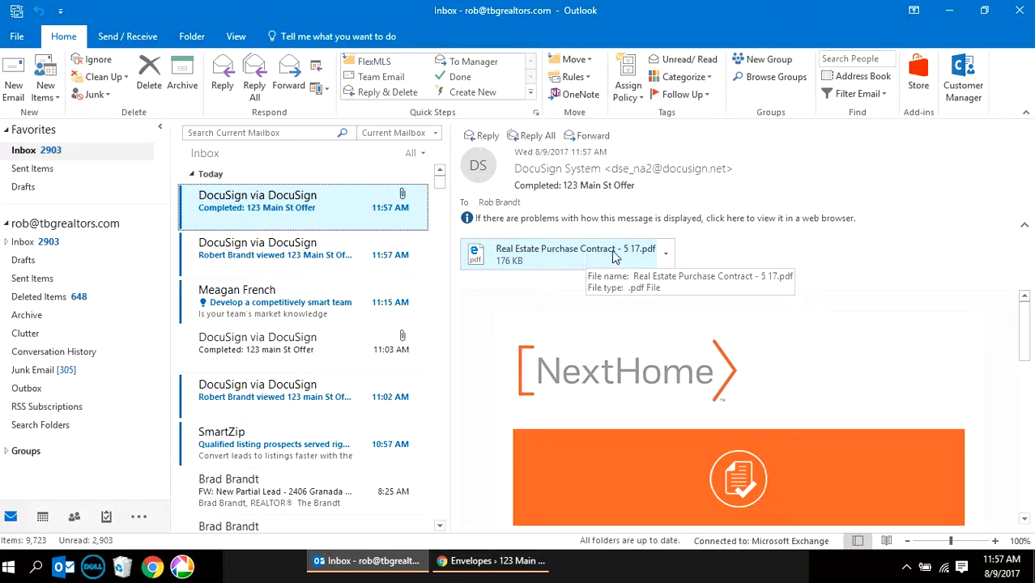
left_click(510, 562)
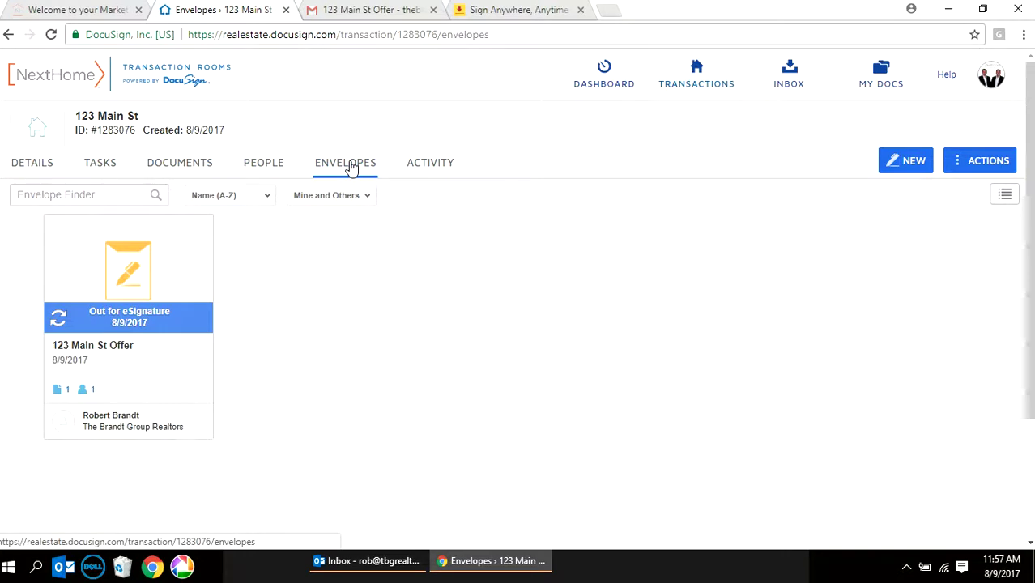
- Reload to show 123 Main St Offer as Completed, then view the Transaction Docs list
left_click(51, 35)
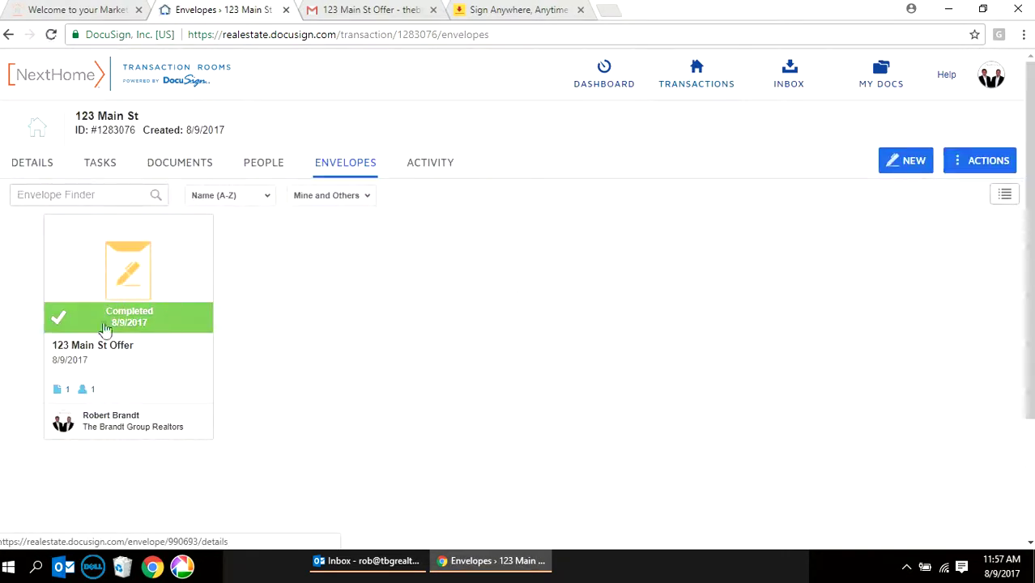
left_click(188, 163)
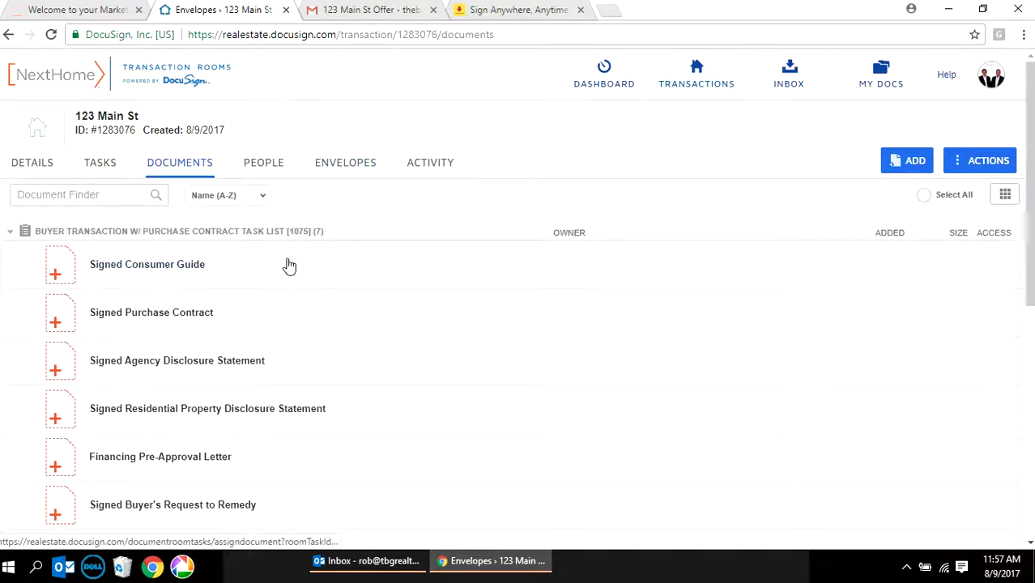
scroll(289, 264, "down", 5)
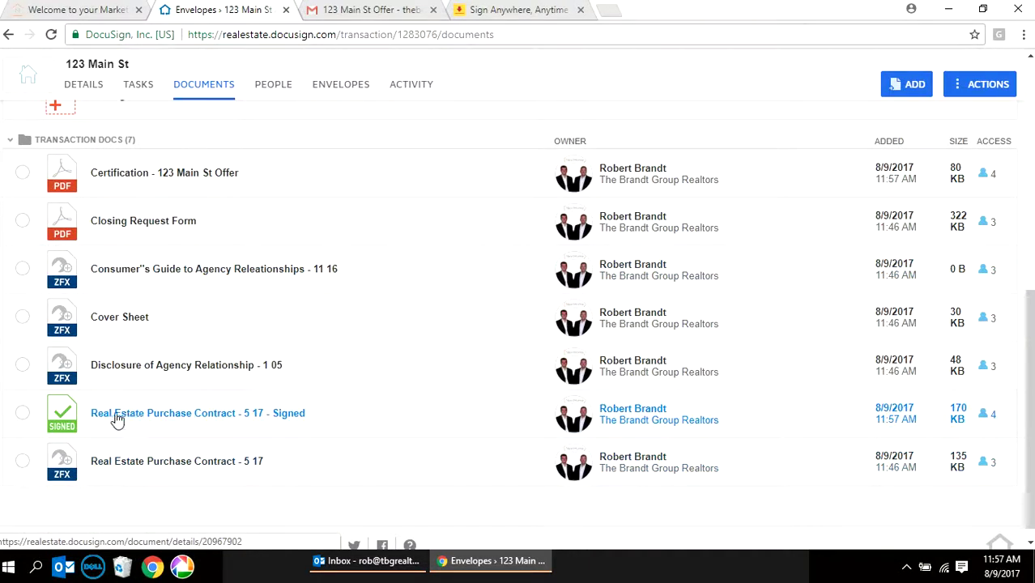
left_click(284, 422)
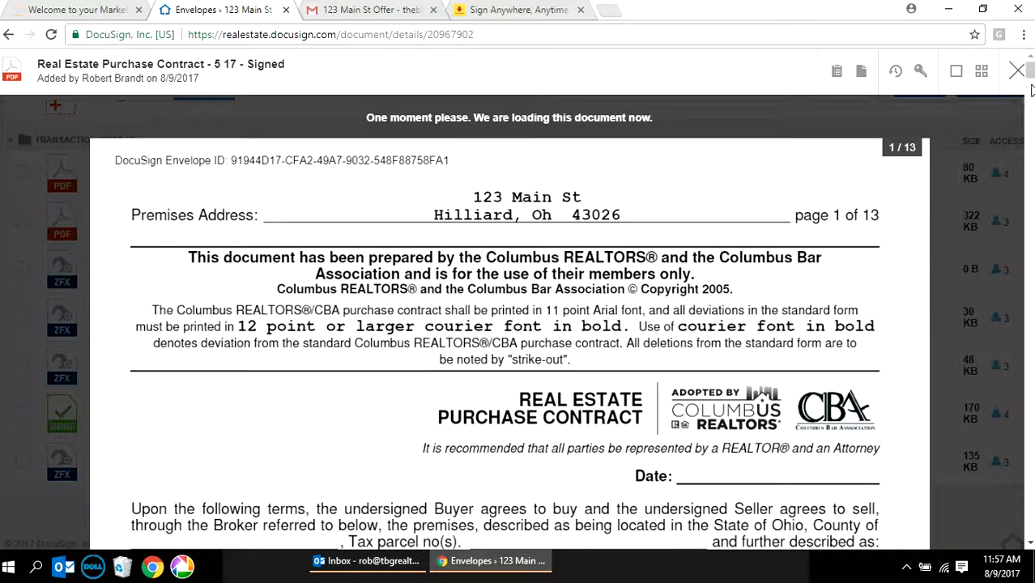
scroll(988, 209, "down", 6)
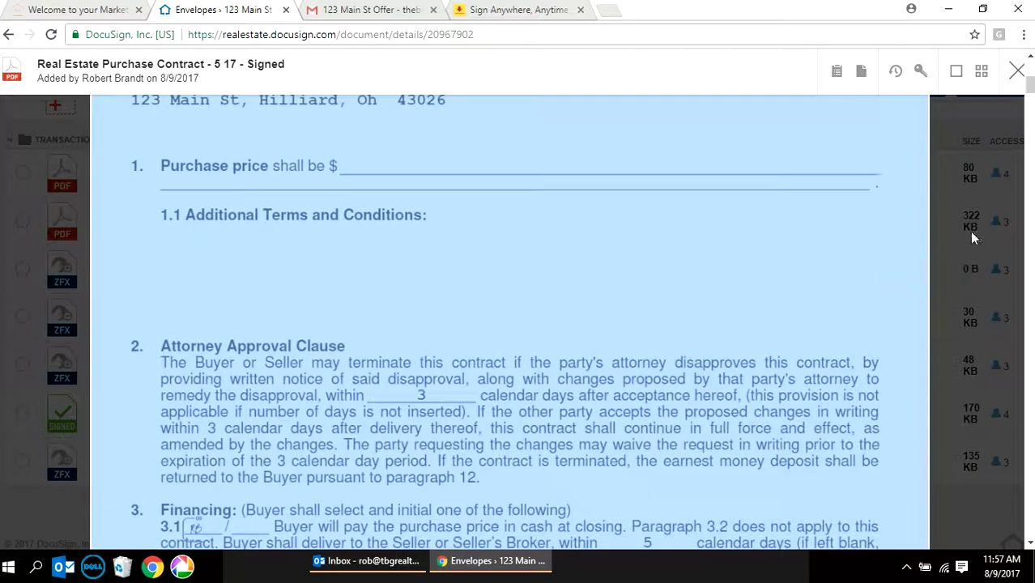
left_click_drag(1029, 114, 1029, 473)
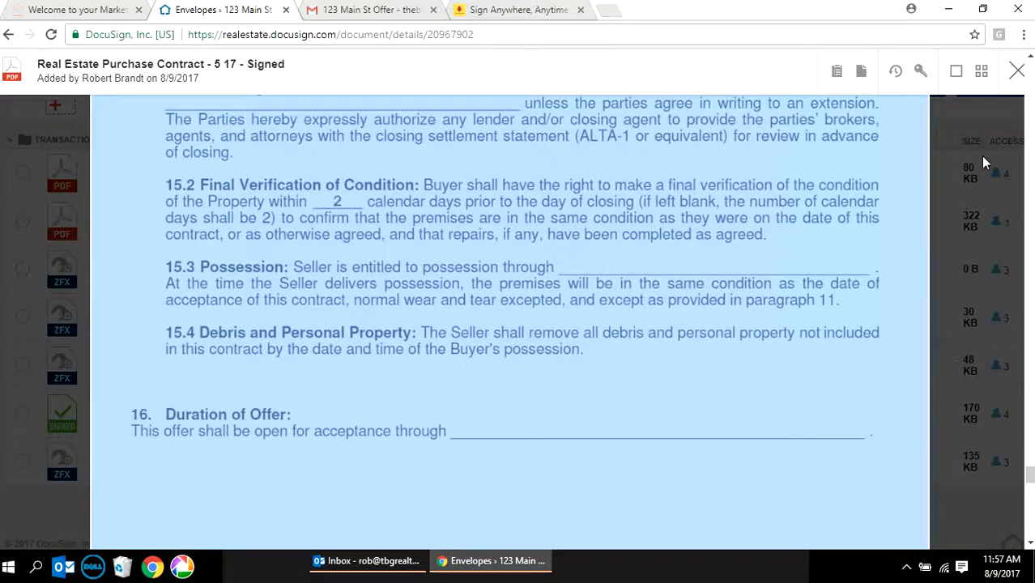
scroll(806, 308, "down", 10)
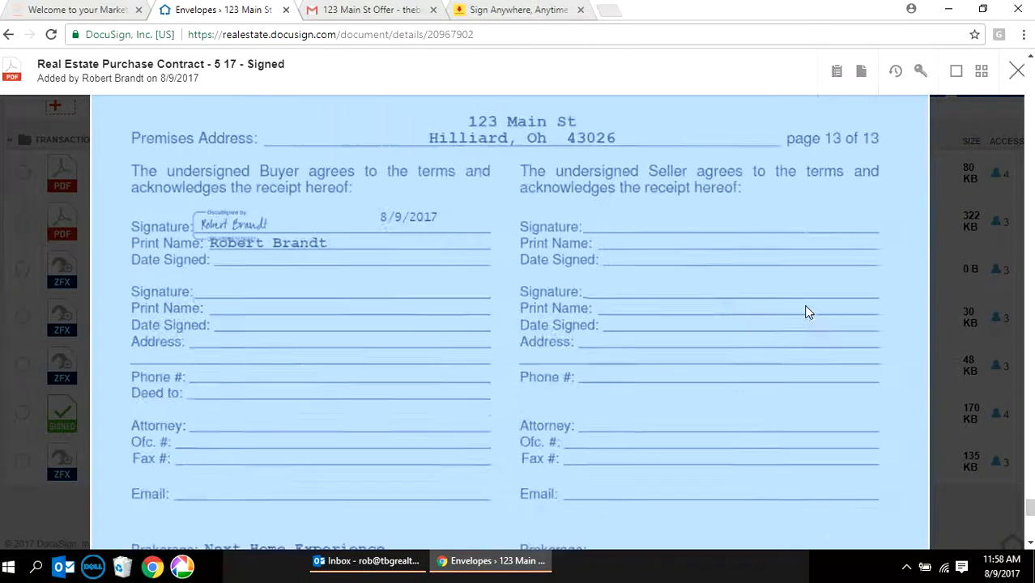
left_click(1017, 70)
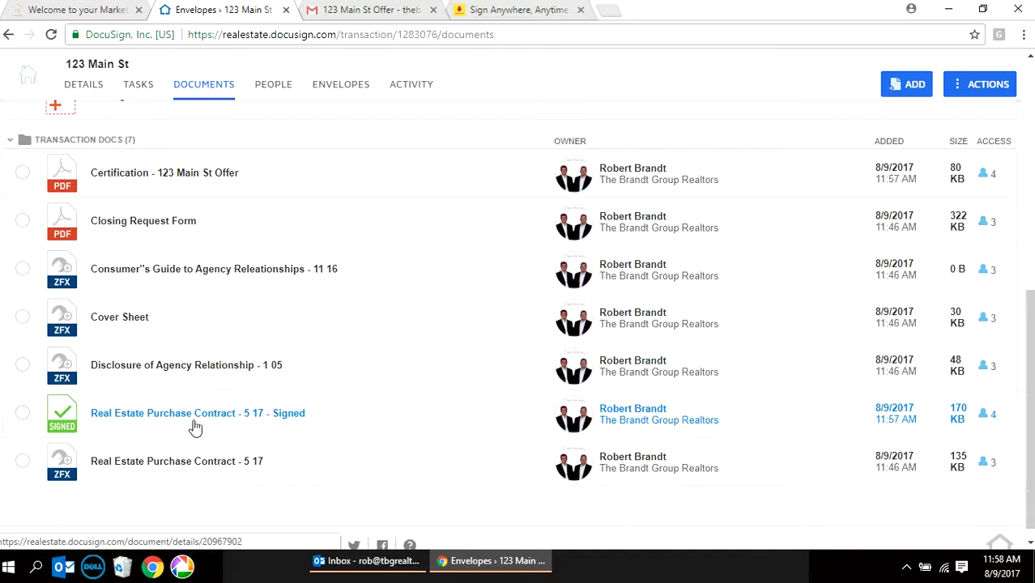
- Assign 'Real Estate Purchase Contract - 5 17 - Signed' to the Signed Purchase Contract task and save
scroll(235, 423, "up", 5)
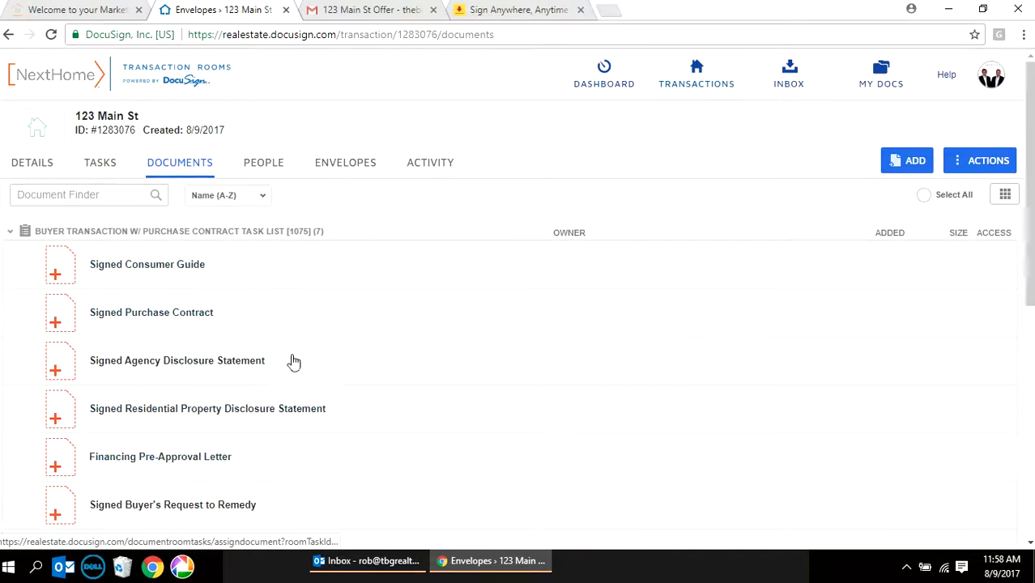
left_click(216, 315)
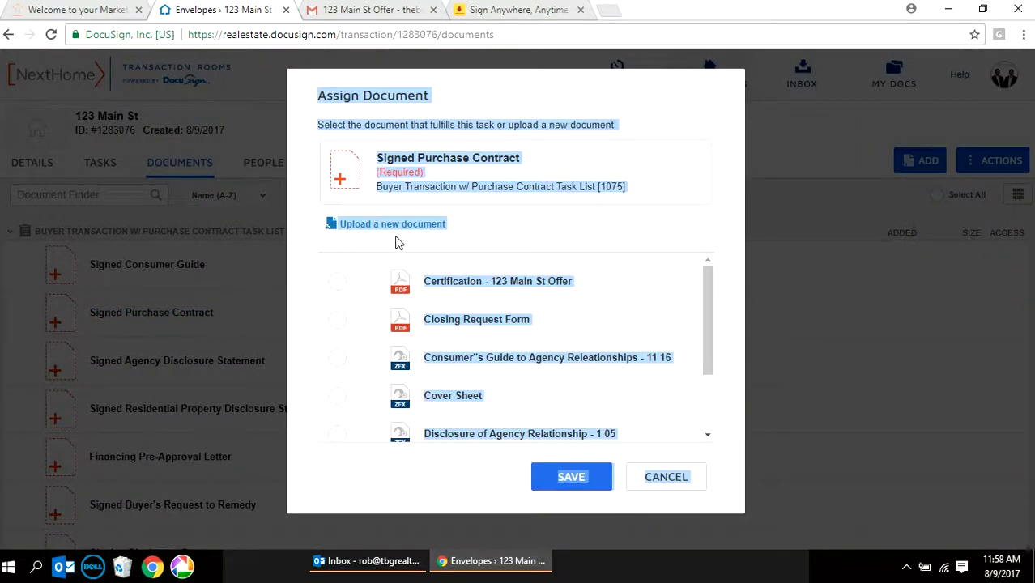
left_click(396, 225)
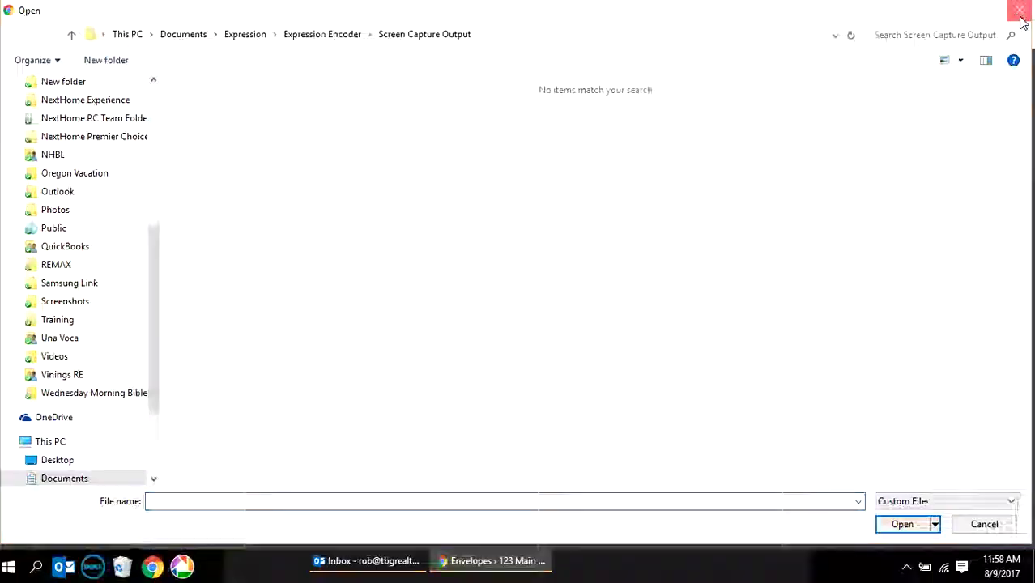
left_click(1020, 16)
scroll(543, 357, "down", 2)
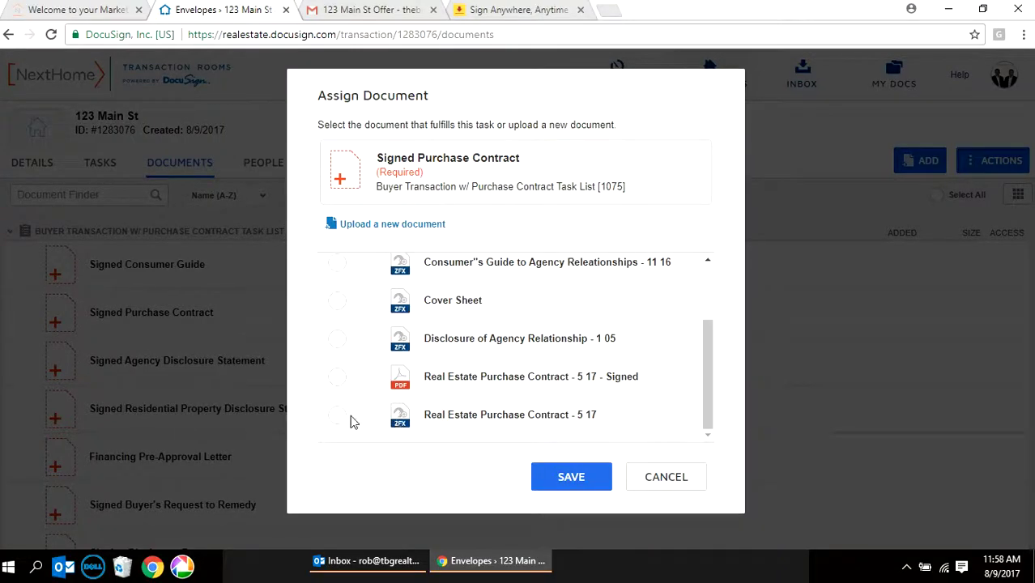
left_click(552, 474)
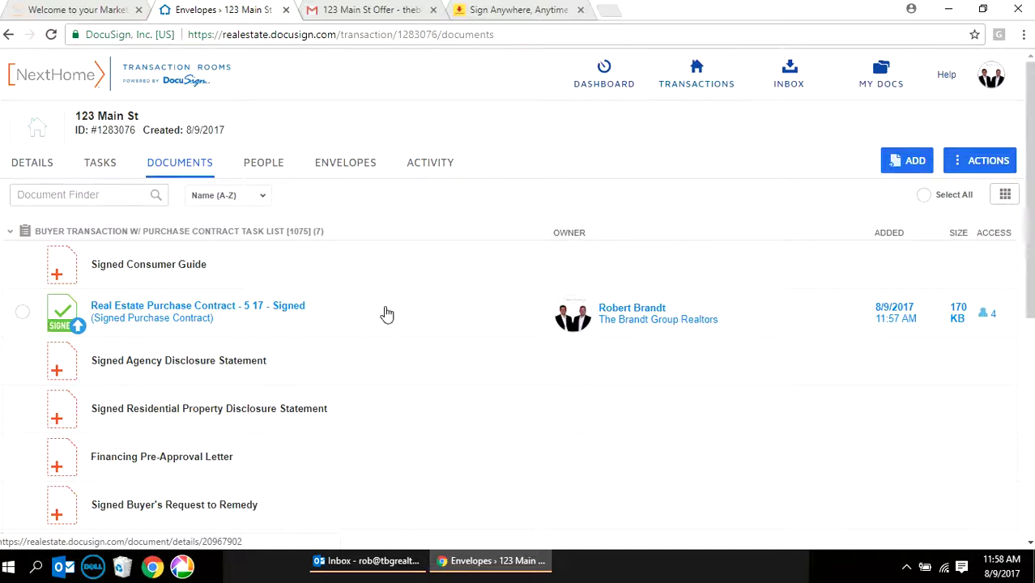
scroll(386, 311, "down", 1)
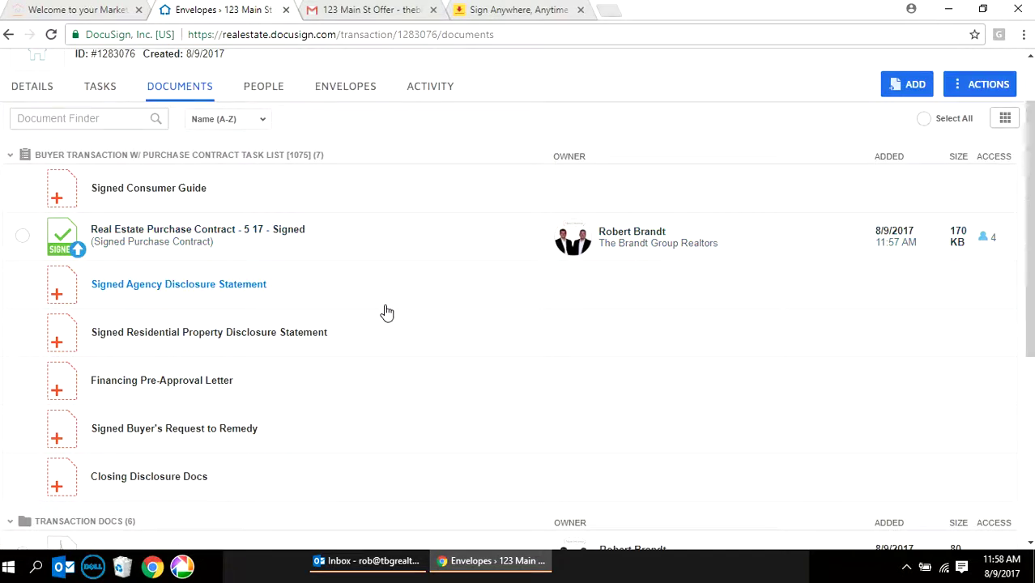